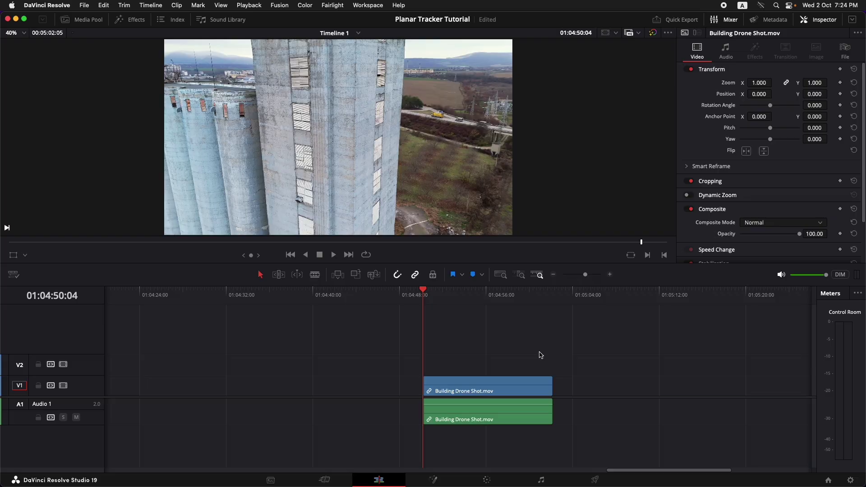
# Play the drone shot of the tower, then bring the clip into the Fusion page
pyautogui.press('space')
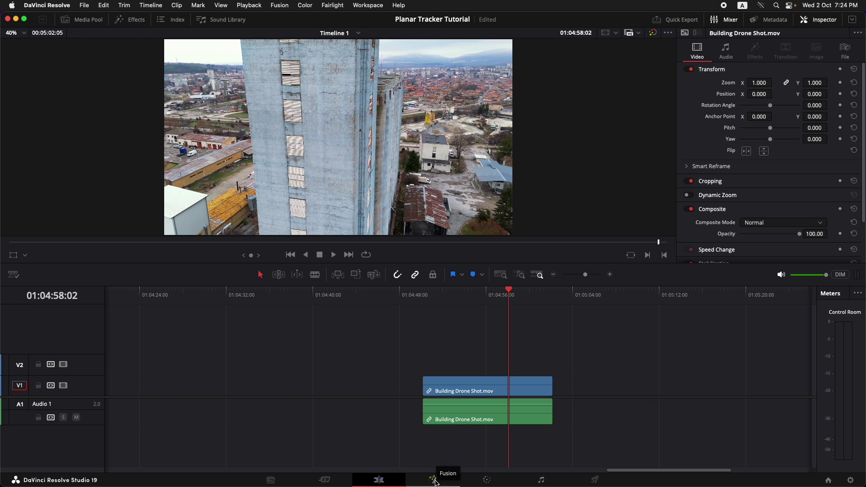
pyautogui.click(435, 482)
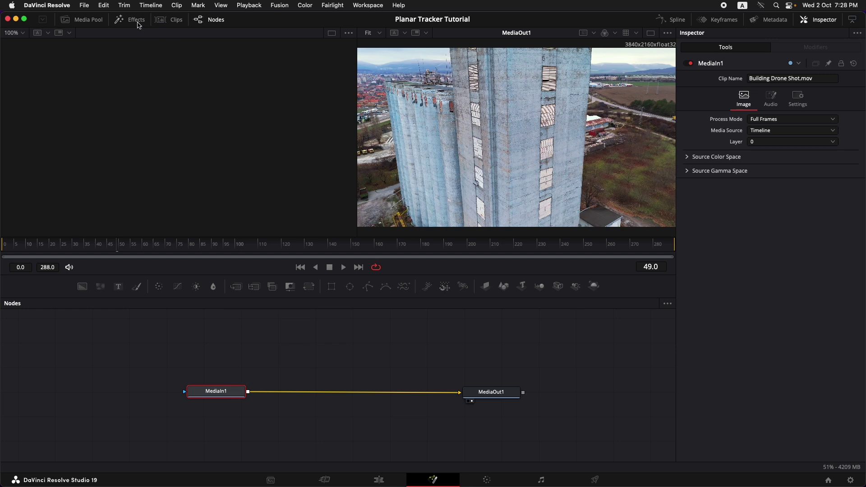
# Search for 'planar', add a Planar Tracker node, and place it between MediaIn1 and MediaOut1
pyautogui.click(135, 19)
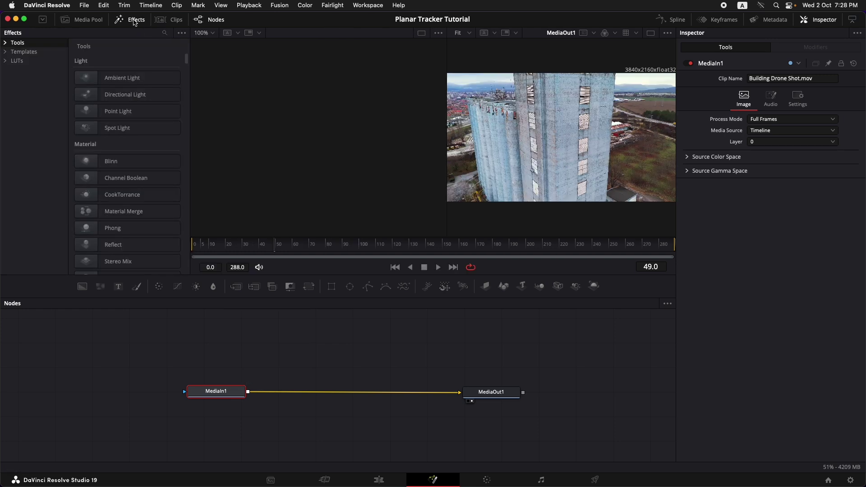
pyautogui.click(135, 20)
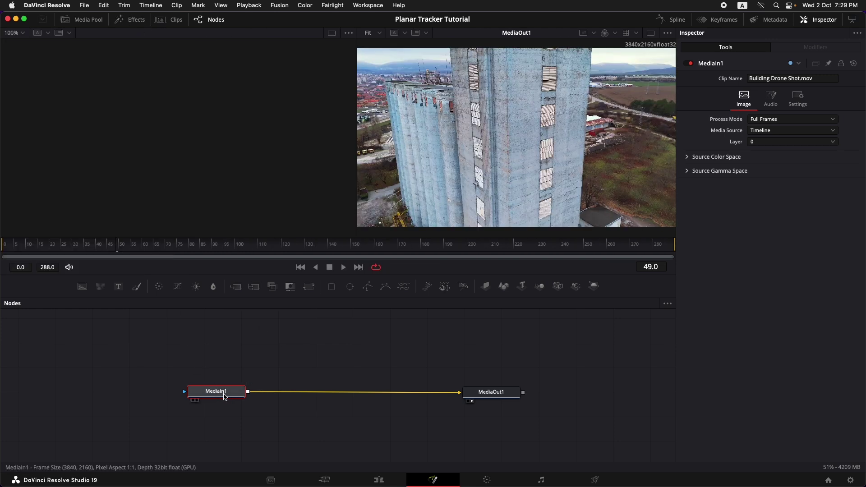
pyautogui.hotkey('shift', 'space')
pyautogui.write('corn')
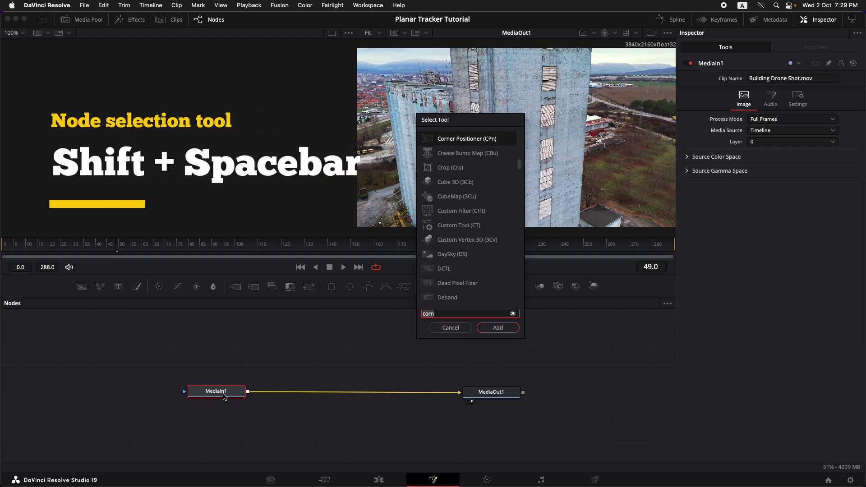
pyautogui.press('BackSpace')
pyautogui.press('BackSpace')
pyautogui.press('BackSpace')
pyautogui.press('BackSpace')
pyautogui.write('plan')
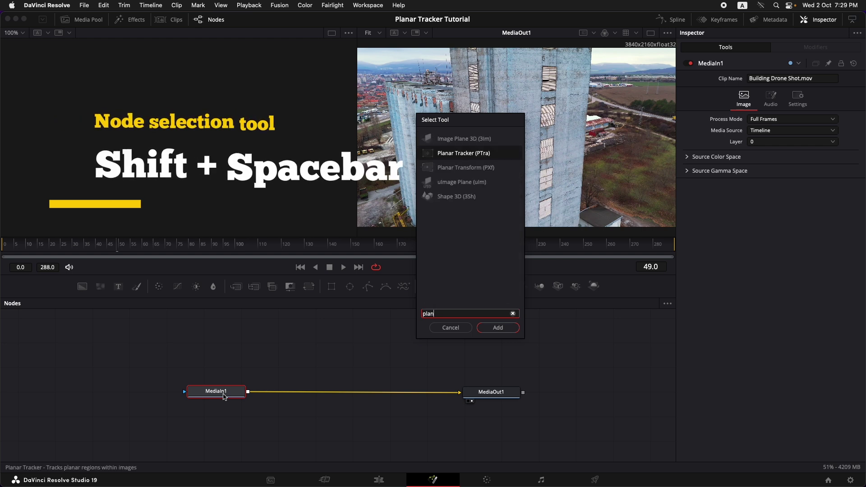
pyautogui.write('ar')
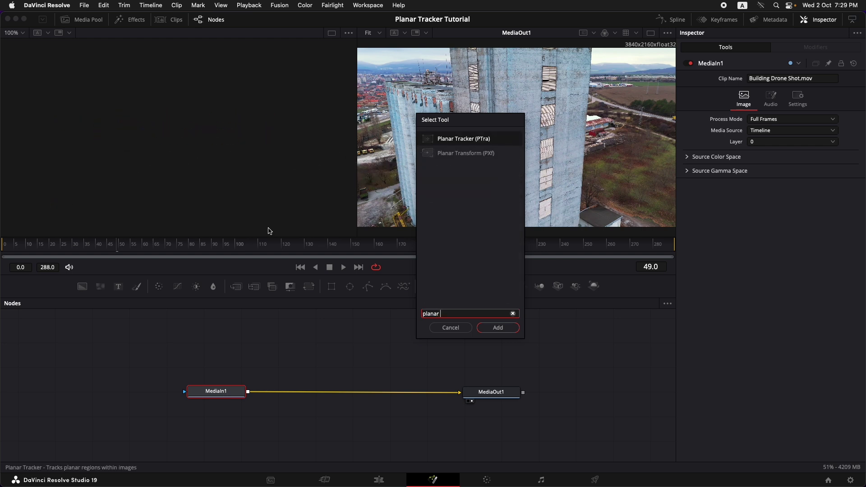
pyautogui.click(498, 328)
pyautogui.moveTo(291, 394); pyautogui.dragTo(334, 395)
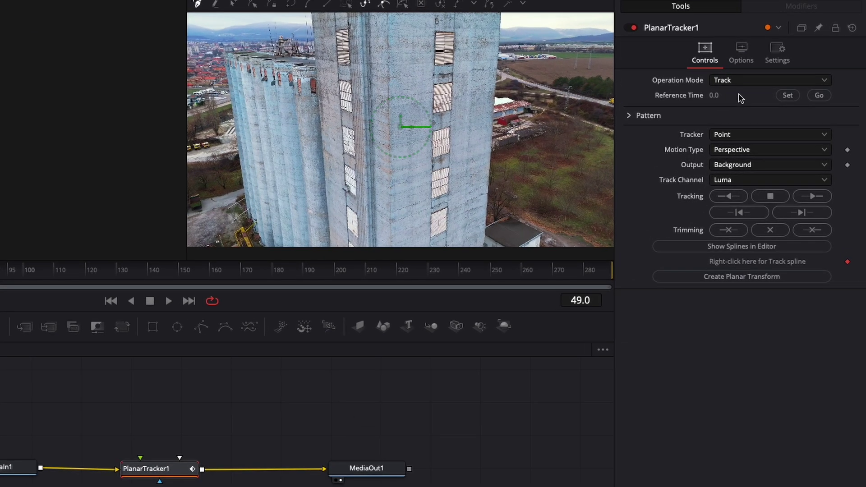
# Keep the tracker's Operation Mode on Track and scrub the footage to about frame 148
pyautogui.click(762, 83)
pyautogui.click(843, 83)
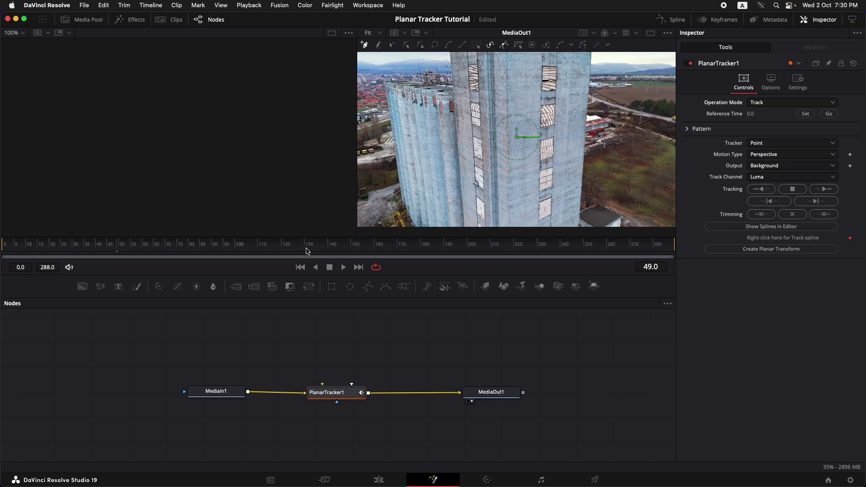
pyautogui.moveTo(307, 249); pyautogui.dragTo(346, 247)
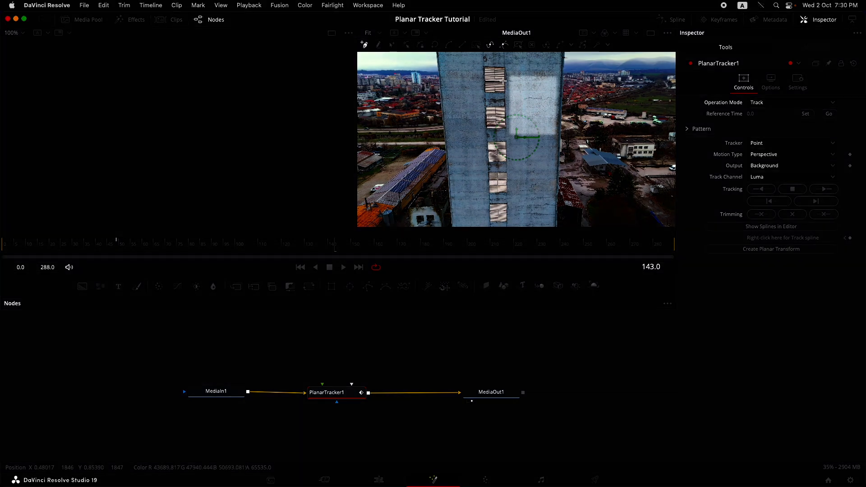
pyautogui.moveTo(337, 249)
pyautogui.mouseDown()
pyautogui.moveTo(310, 248)
pyautogui.moveTo(350, 250)
pyautogui.mouseUp()
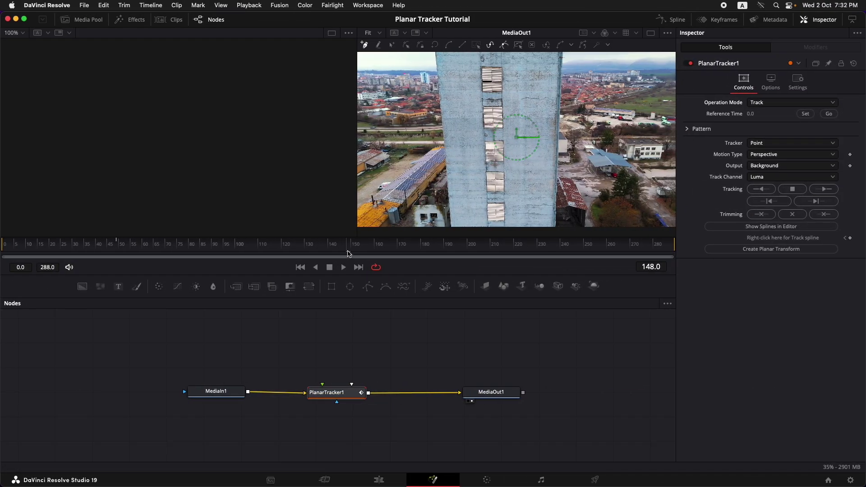
# At frame 148, draw a closed four-corner shape on the flat wall beside the windows
pyautogui.moveTo(348, 254); pyautogui.dragTo(347, 251)
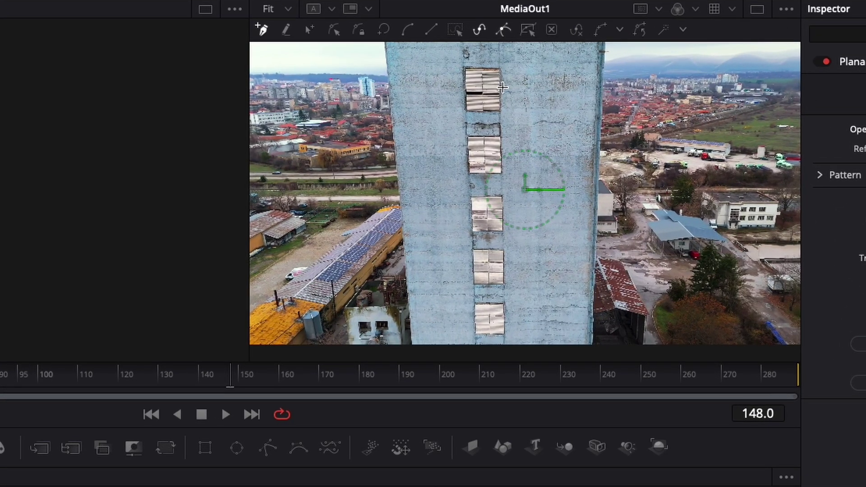
pyautogui.moveTo(504, 78); pyautogui.dragTo(535, 78)
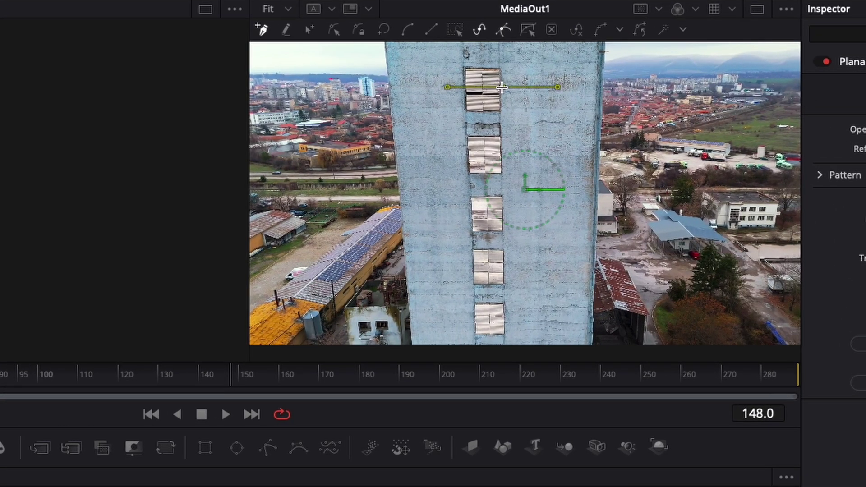
pyautogui.click(502, 200)
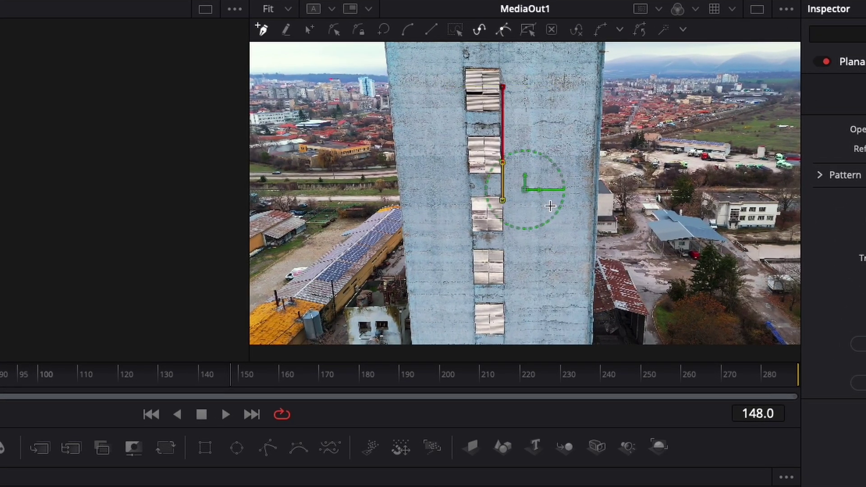
pyautogui.click(591, 199)
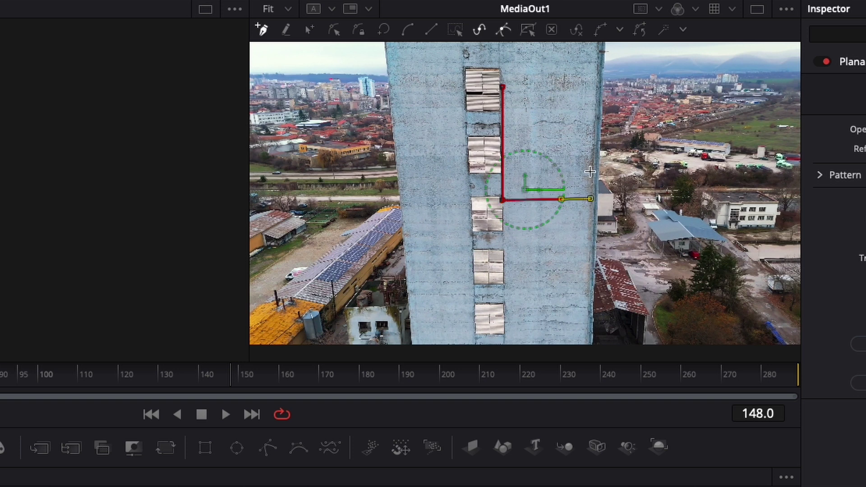
pyautogui.click(597, 85)
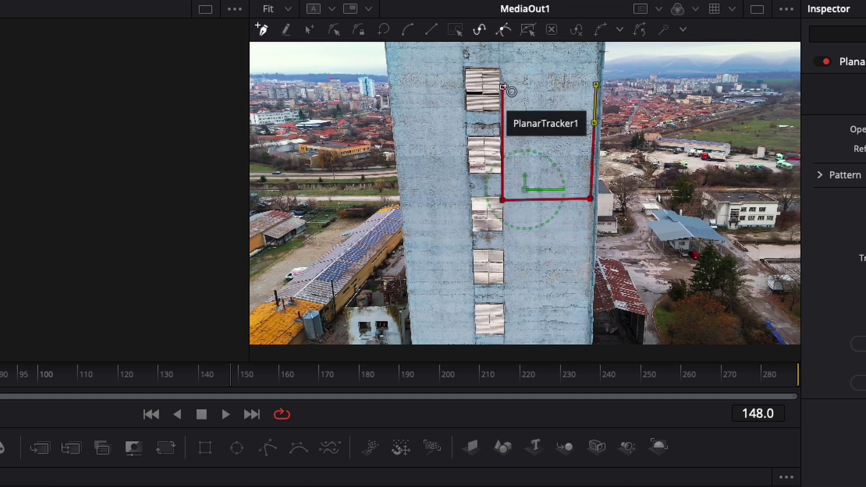
pyautogui.click(504, 86)
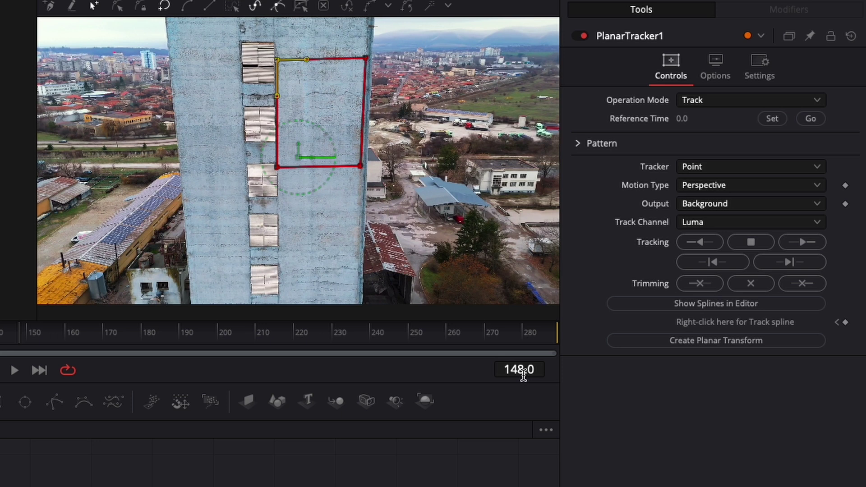
# Set frame 148 as the reference time and leave Motion Type on Perspective
pyautogui.click(774, 119)
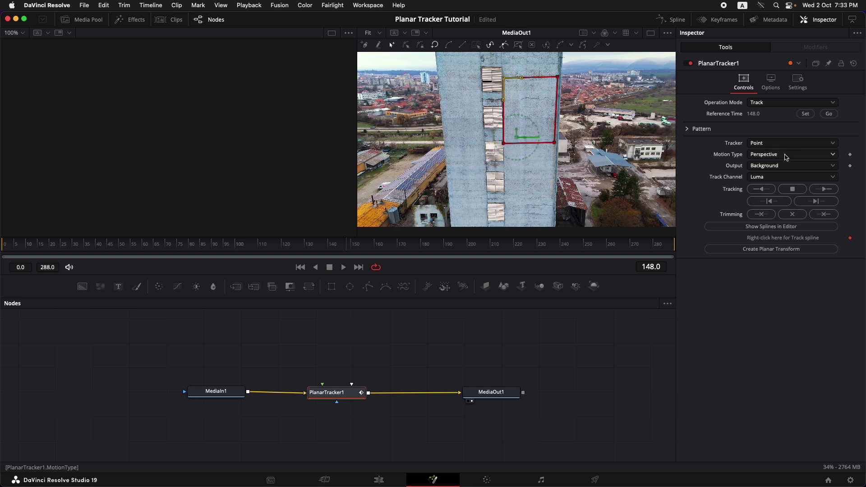
pyautogui.click(790, 158)
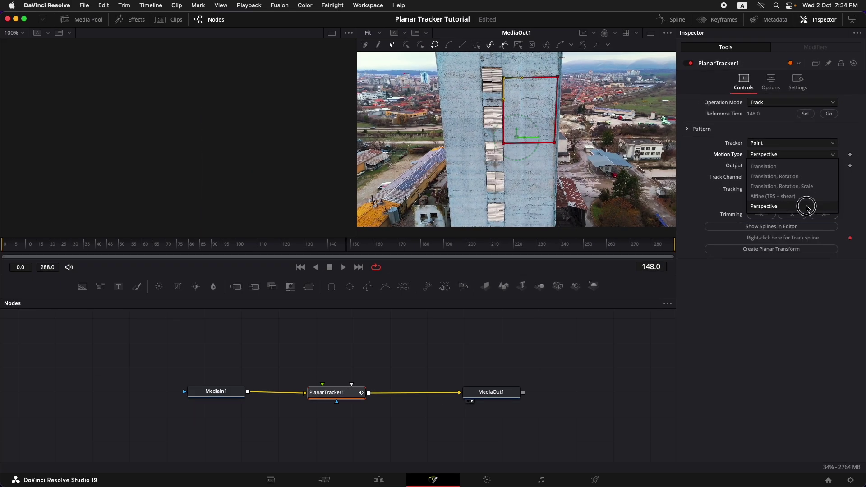
pyautogui.click(807, 207)
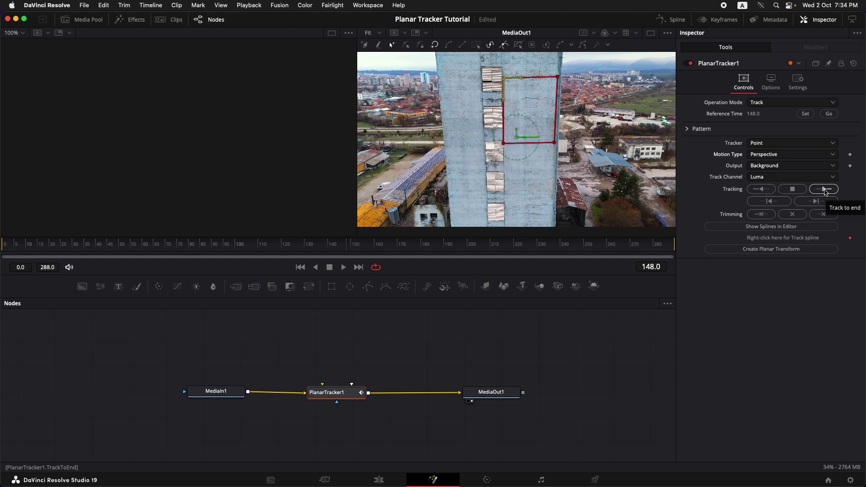
# Track the wall shape forward from frame 148 to frame 288
pyautogui.click(824, 190)
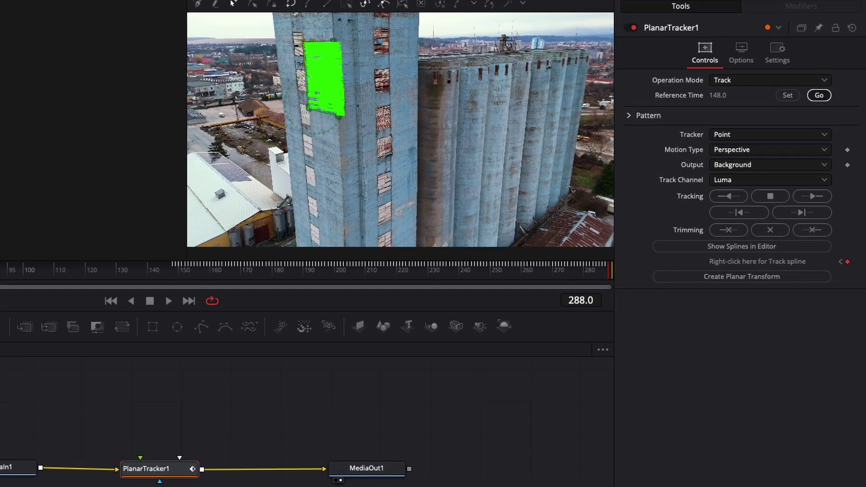
# Return to frame 148, track backward to frame 0, and scrub to verify the track
pyautogui.click(819, 95)
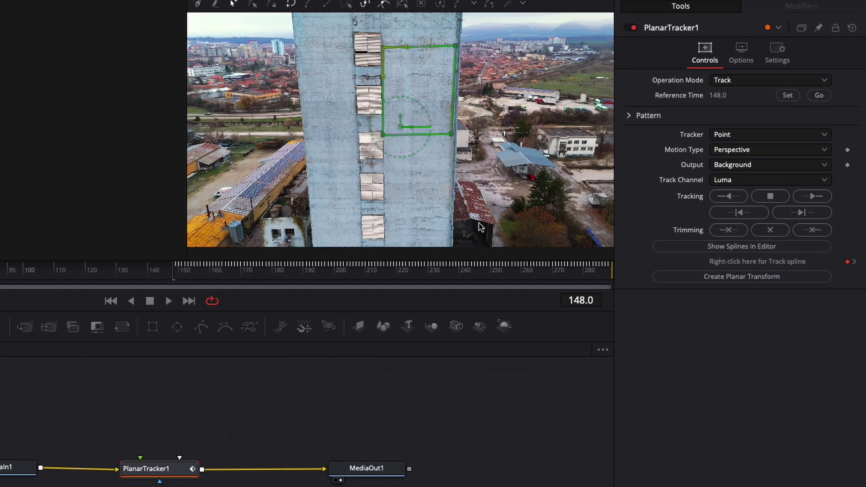
pyautogui.click(726, 197)
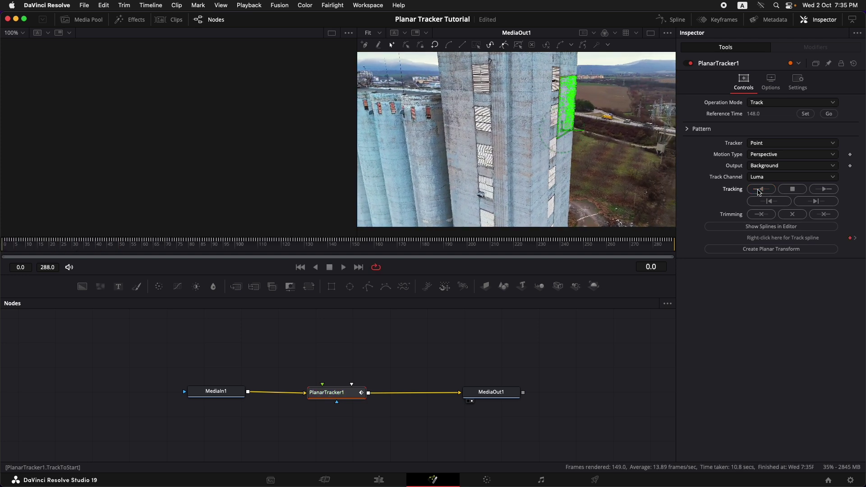
pyautogui.moveTo(223, 242); pyautogui.dragTo(350, 252)
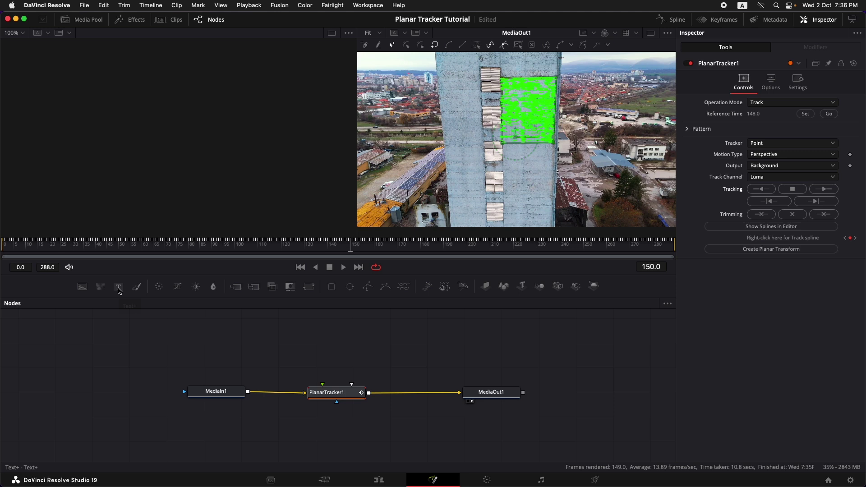
# Add a Text+ node, show it in the second viewer, and type SAFE and ZONE on two lines
pyautogui.moveTo(119, 289); pyautogui.dragTo(322, 386)
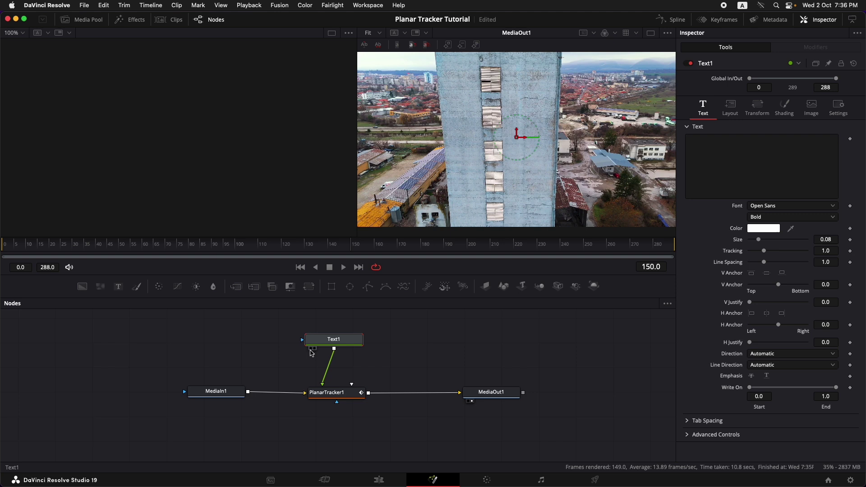
pyautogui.click(311, 349)
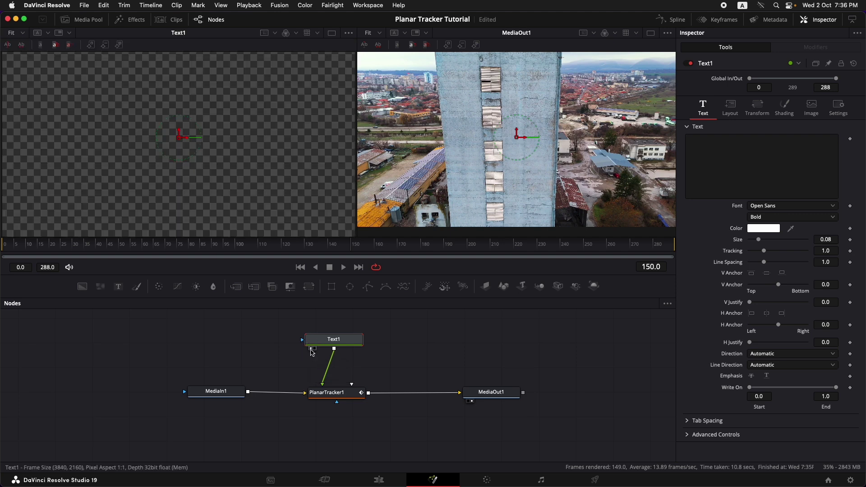
pyautogui.click(727, 153)
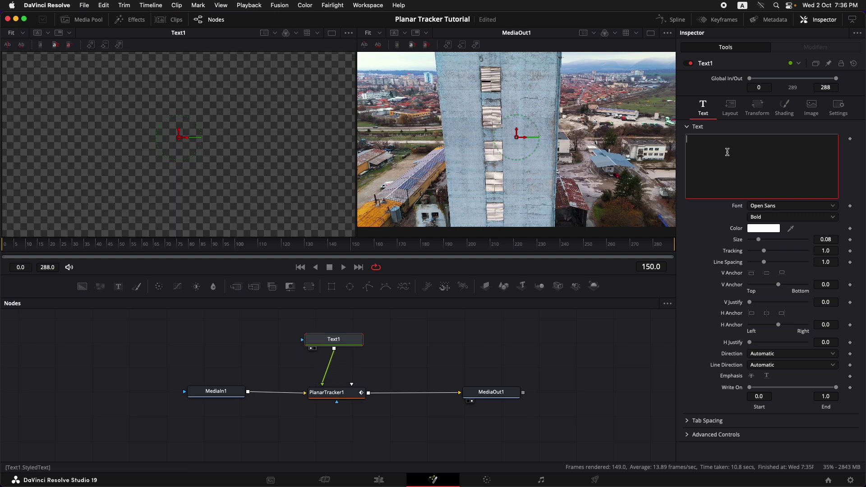
pyautogui.write('SAFE')
pyautogui.press('Return')
pyautogui.write('ZONE')
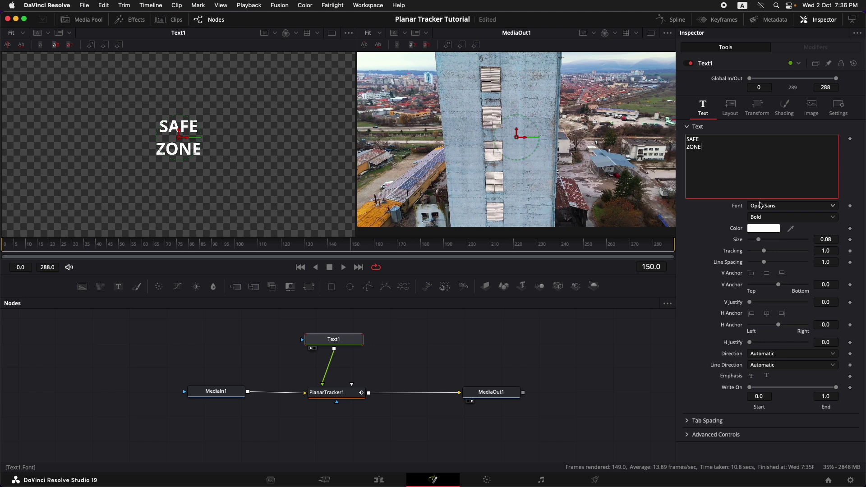
# Tighten the line spacing to 0.693 and set the font to Roboto Bold
pyautogui.moveTo(764, 262); pyautogui.dragTo(760, 265)
pyautogui.click(768, 206)
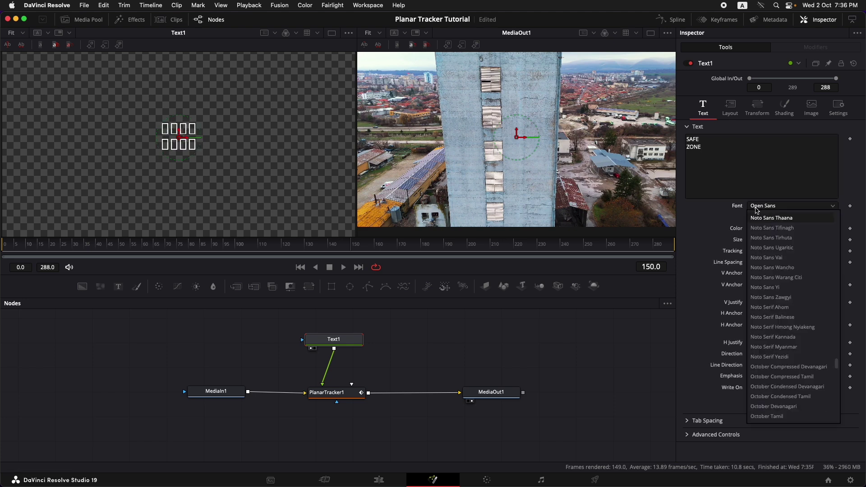
pyautogui.write('roboto')
pyautogui.press('Return')
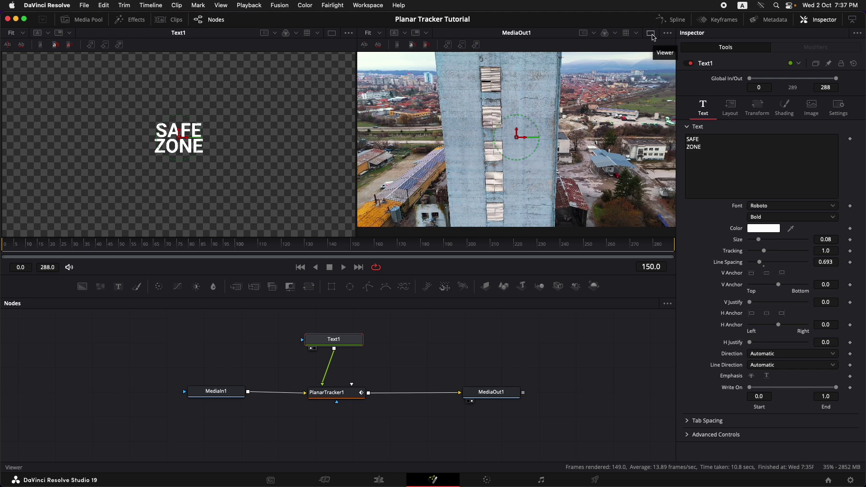
# Switch PlanarTracker1's Operation Mode from Track to Corner Pin
pyautogui.click(652, 33)
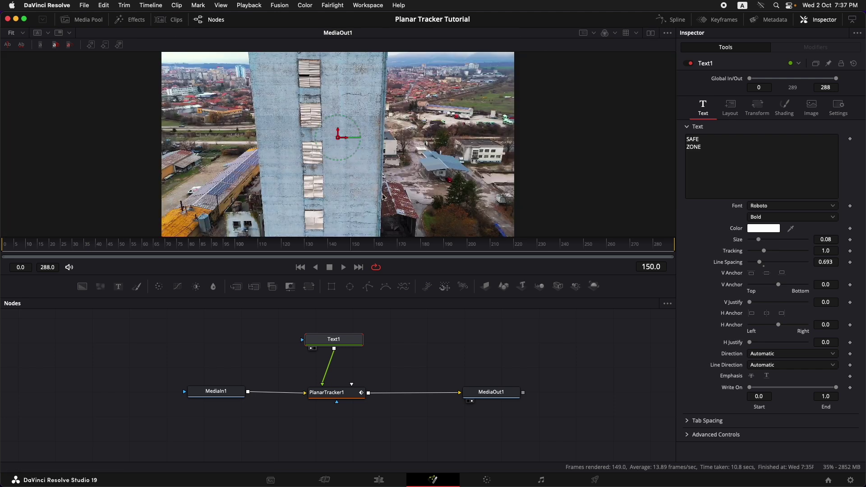
pyautogui.click(327, 392)
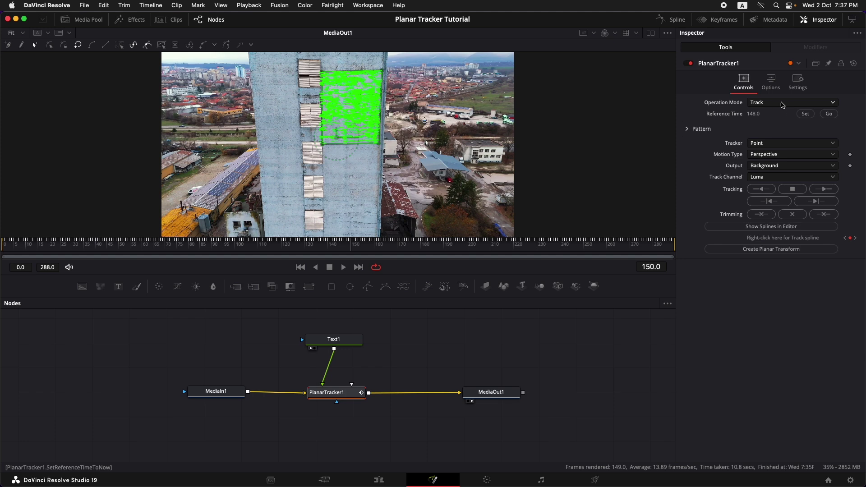
pyautogui.click(782, 105)
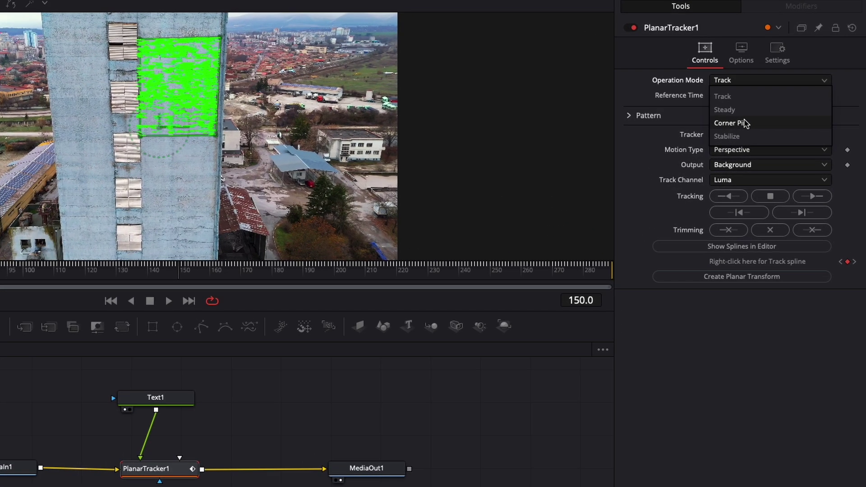
pyautogui.click(774, 134)
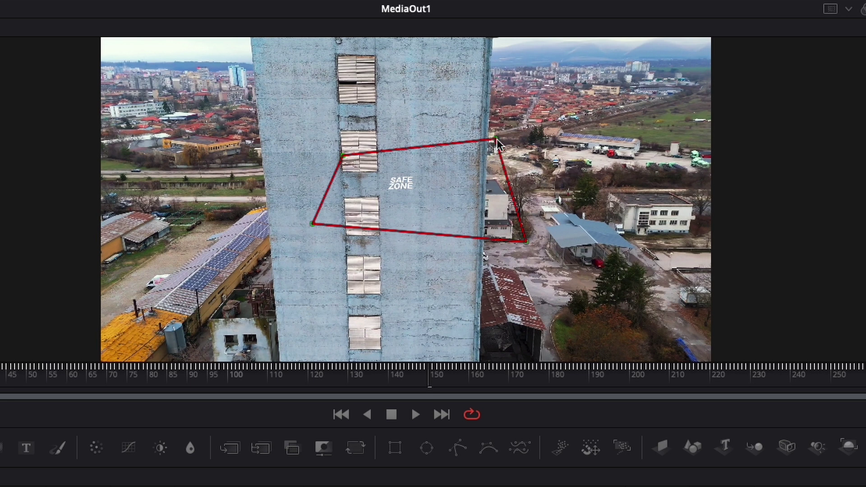
# Drag the four corner-pin handles onto the tower wall beside the windows
pyautogui.moveTo(496, 143); pyautogui.dragTo(482, 85)
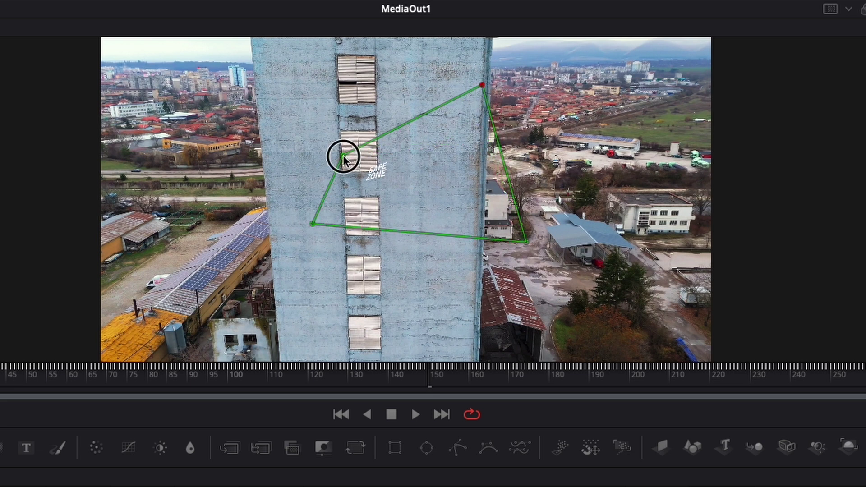
pyautogui.moveTo(343, 156); pyautogui.dragTo(378, 85)
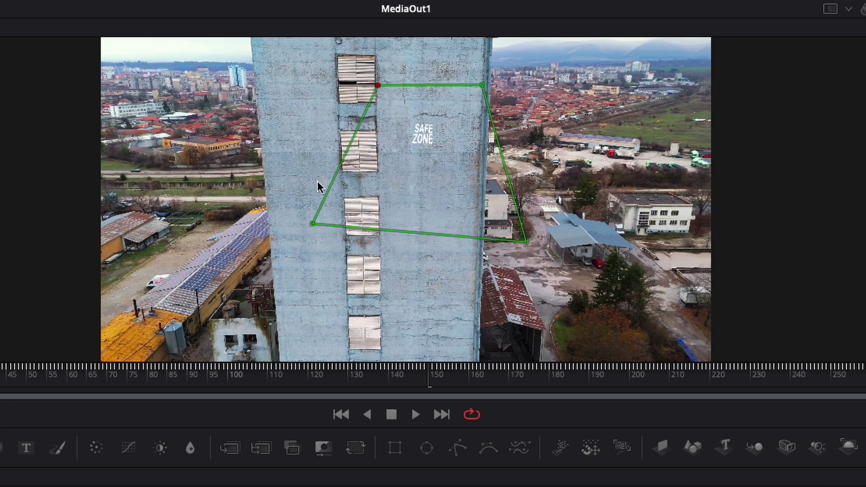
pyautogui.moveTo(312, 224); pyautogui.dragTo(379, 166)
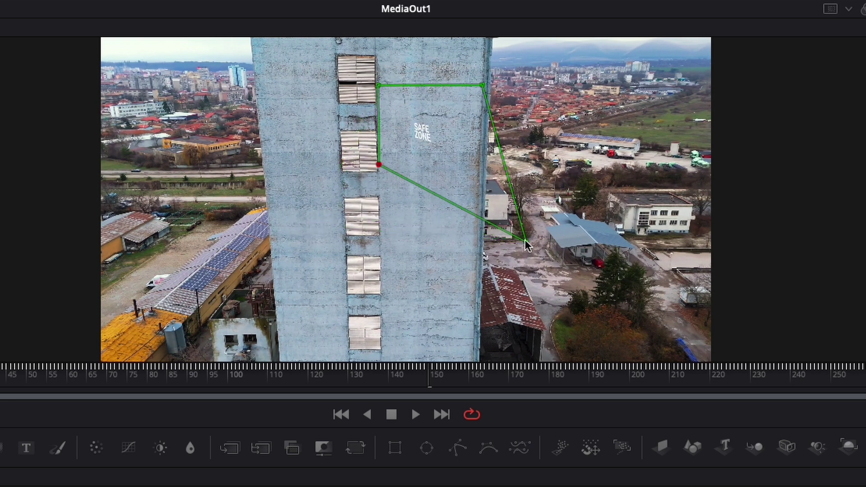
pyautogui.moveTo(526, 241); pyautogui.dragTo(478, 166)
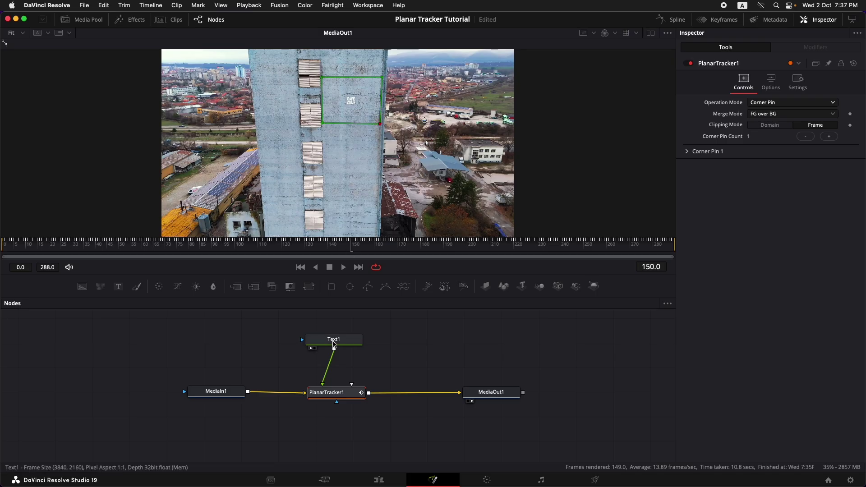
# Enlarge the SAFE ZONE text to size 0.3228 and straighten the pinned area into a rectangle
pyautogui.click(334, 345)
pyautogui.moveTo(760, 241); pyautogui.dragTo(789, 242)
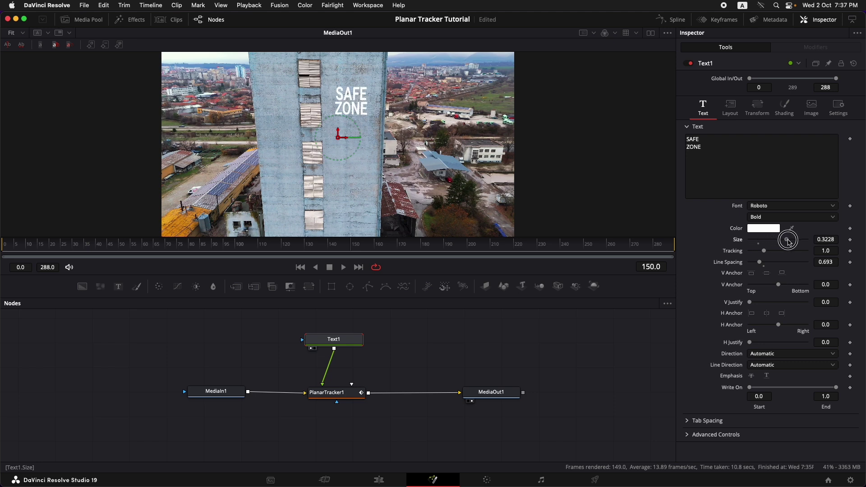
pyautogui.click(357, 392)
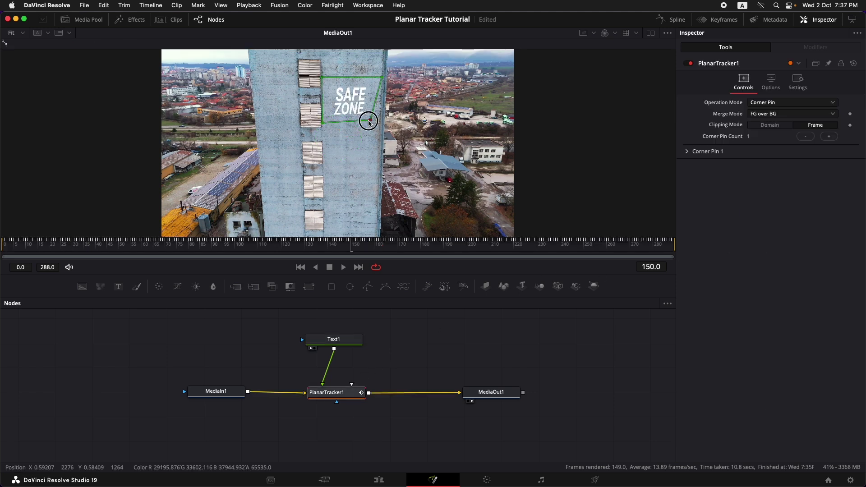
pyautogui.moveTo(368, 121); pyautogui.dragTo(381, 123)
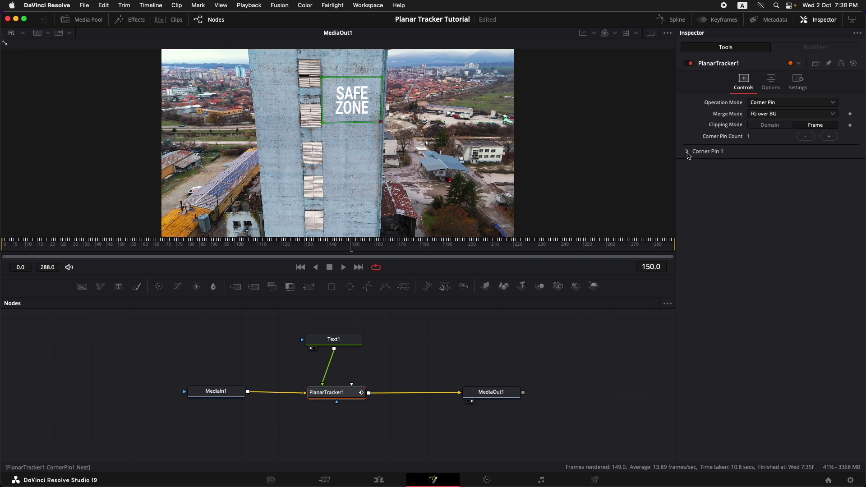
# With Corner Pin 1's grid shown, fine-tune the top corners, then hide the grid
pyautogui.click(688, 152)
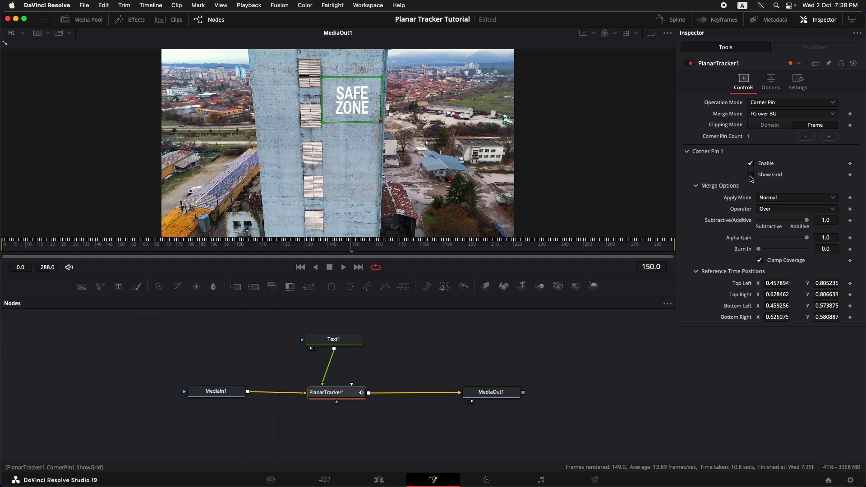
pyautogui.click(751, 175)
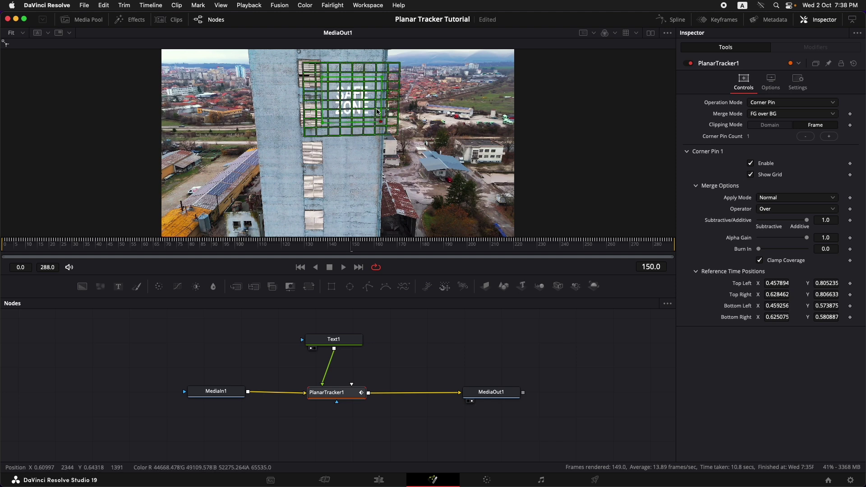
pyautogui.scroll(3, 378, 112)
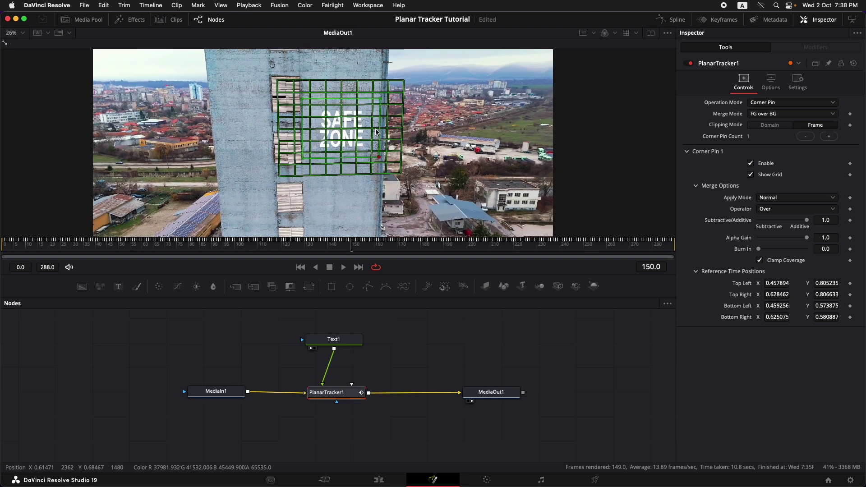
pyautogui.scroll(4, 377, 132)
pyautogui.scroll(-3, 376, 131)
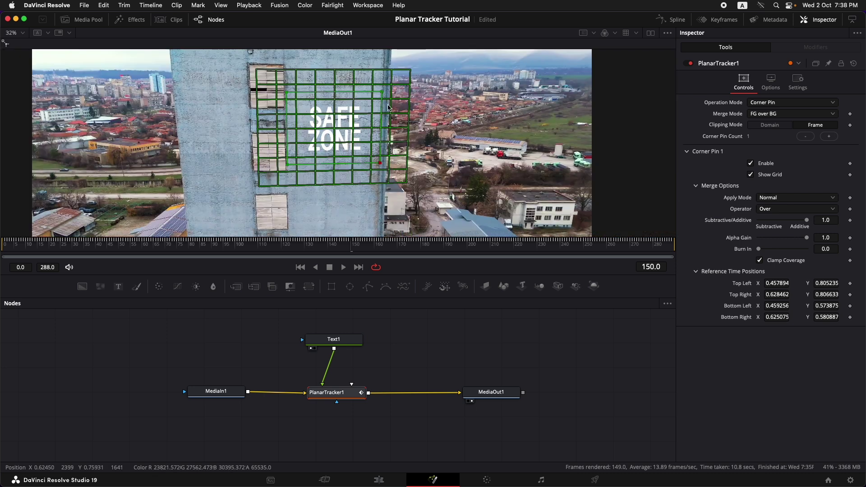
pyautogui.moveTo(382, 94); pyautogui.dragTo(382, 94)
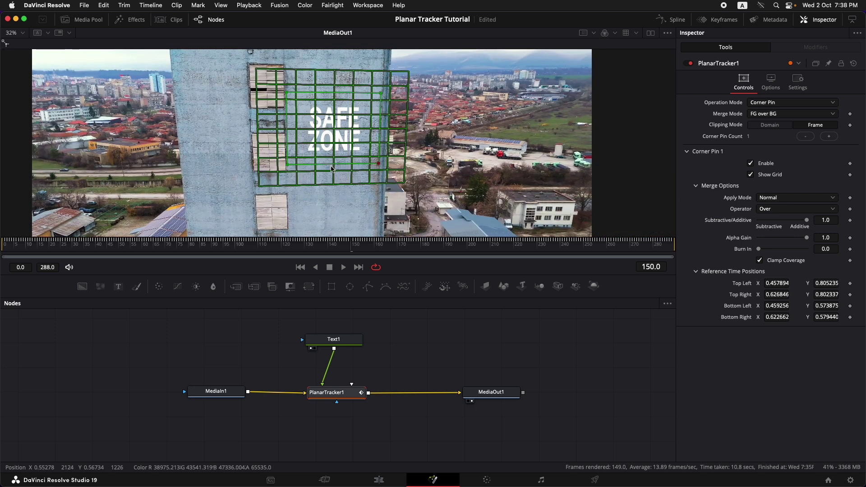
pyautogui.moveTo(286, 91); pyautogui.dragTo(287, 93)
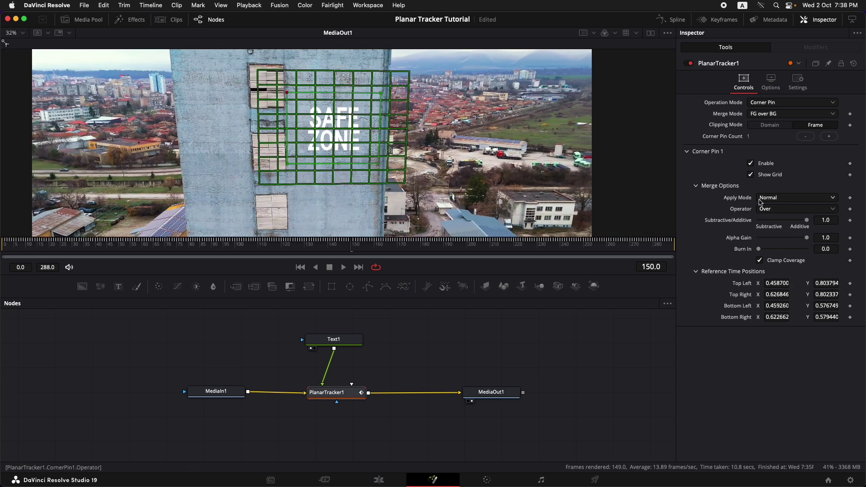
pyautogui.click(751, 175)
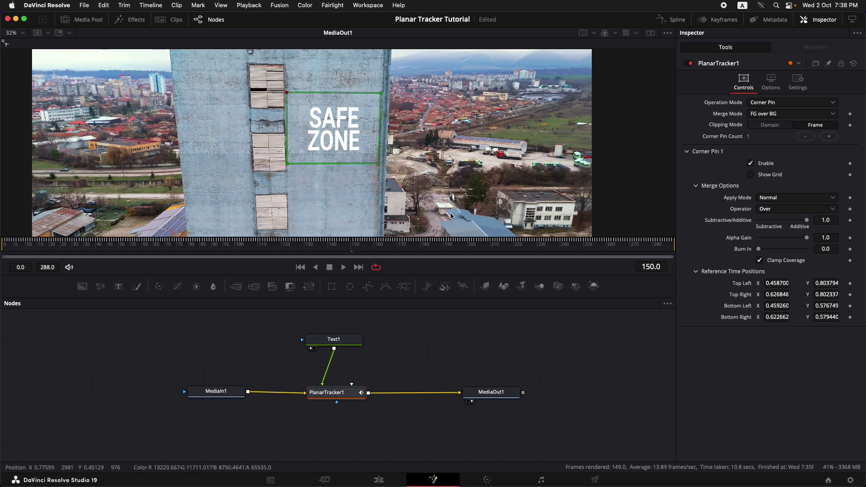
# Scrub and play back to confirm the text stays locked to the wall, stopping at frame 142
pyautogui.moveTo(339, 246); pyautogui.dragTo(145, 236)
pyautogui.press('space')
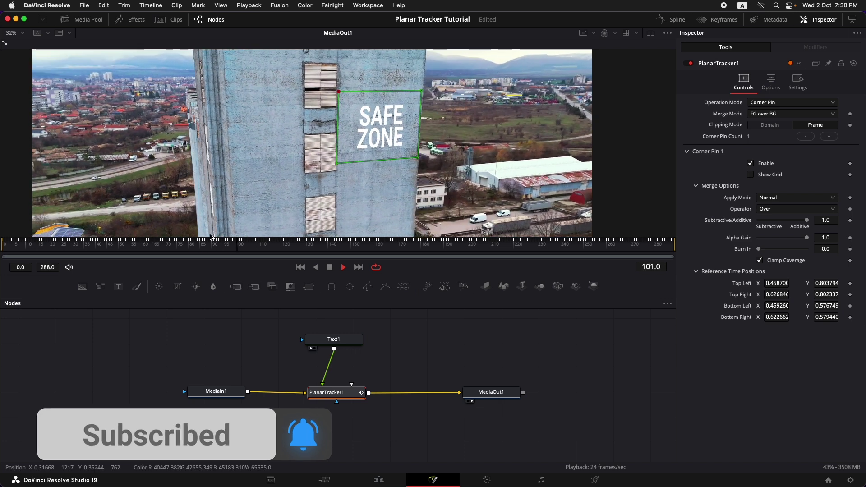
pyautogui.press('space')
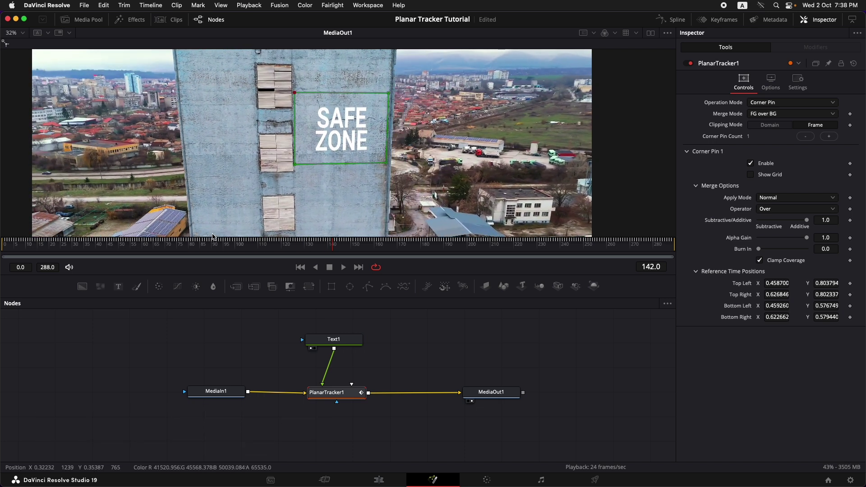
pyautogui.scroll(5, 350, 134)
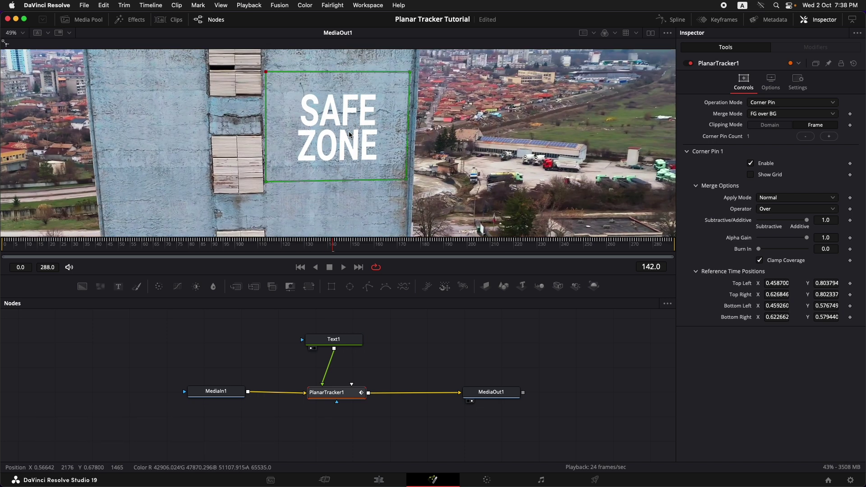
pyautogui.scroll(-1, 350, 134)
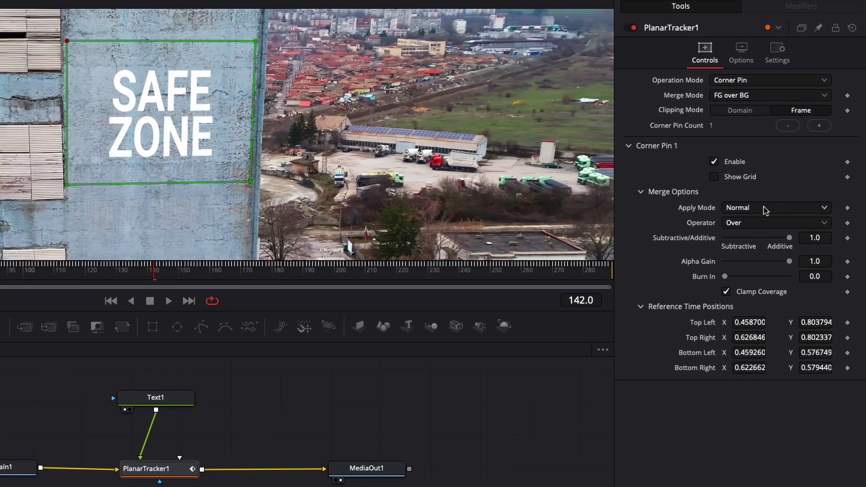
# Set Corner Pin 1's apply mode to Overlay and lower its gain to 0.757
pyautogui.click(766, 212)
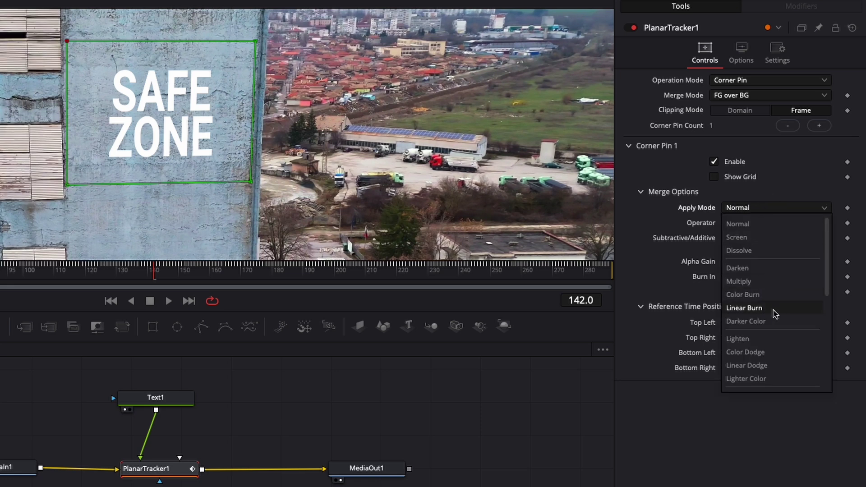
pyautogui.scroll(-1, 772, 332)
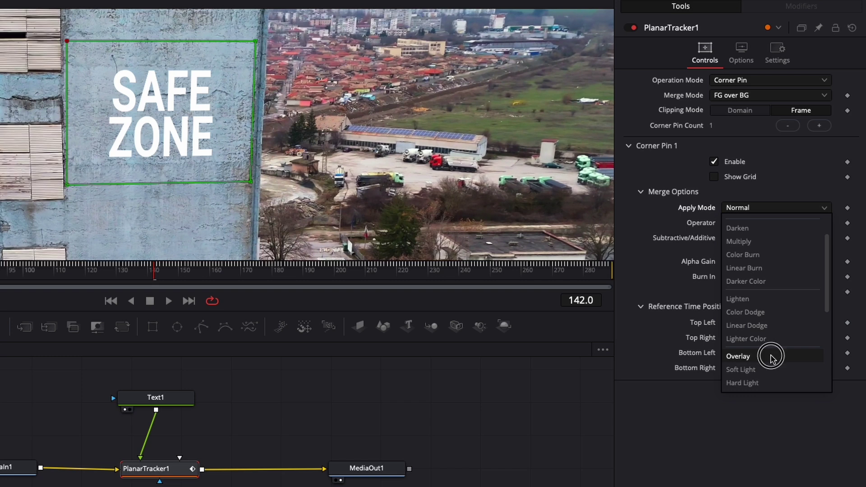
pyautogui.click(773, 358)
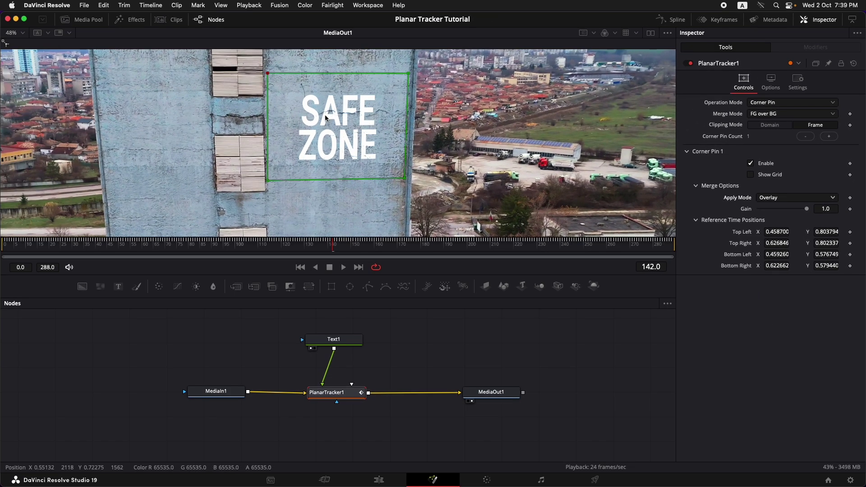
pyautogui.scroll(3, 333, 118)
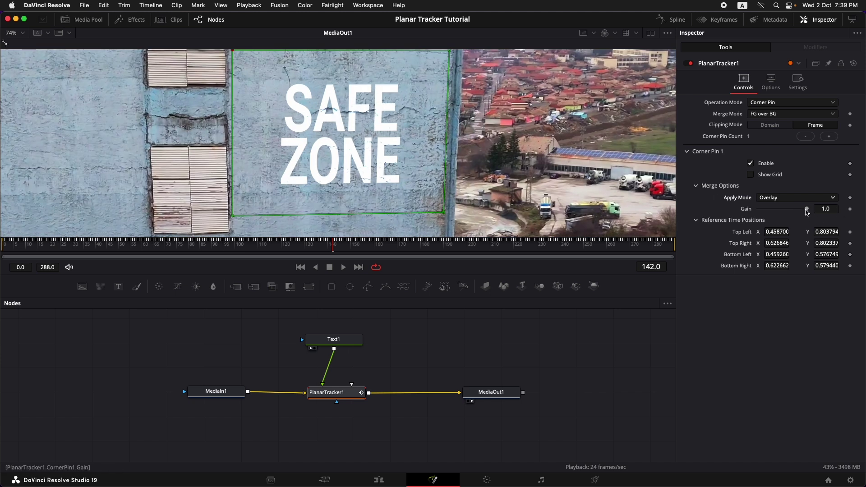
pyautogui.moveTo(807, 212); pyautogui.dragTo(795, 212)
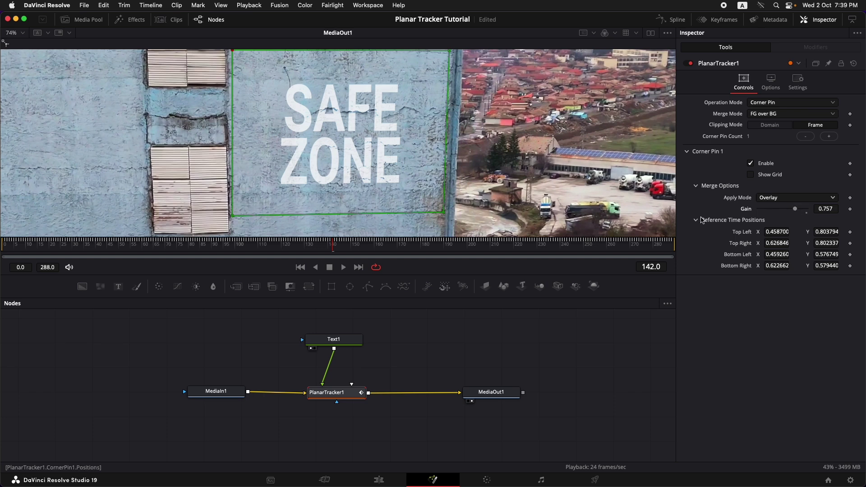
# Fit the frame in the viewer, play the shot, and move the SAFE ZONE text higher on the wall
pyautogui.click(23, 32)
pyautogui.click(27, 43)
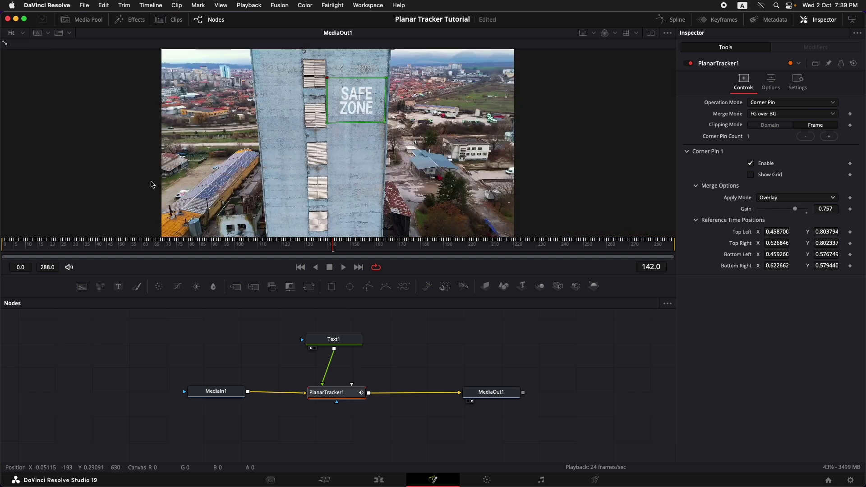
pyautogui.press('space')
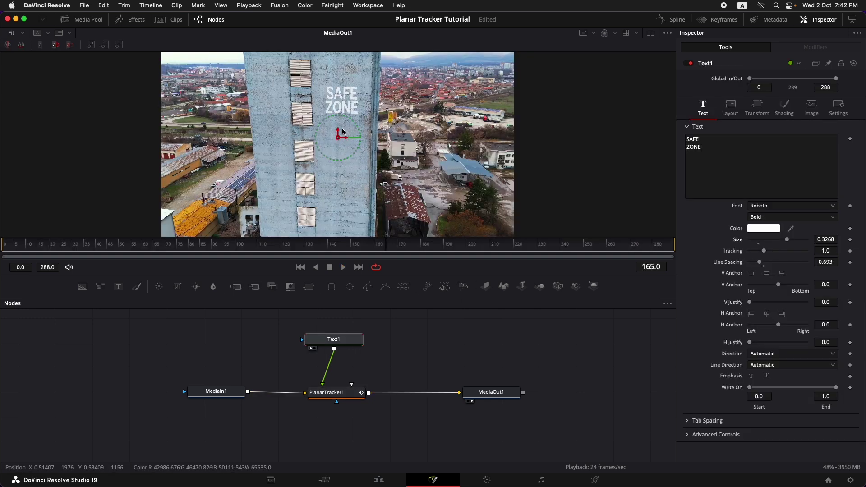
pyautogui.moveTo(343, 132); pyautogui.dragTo(361, 145)
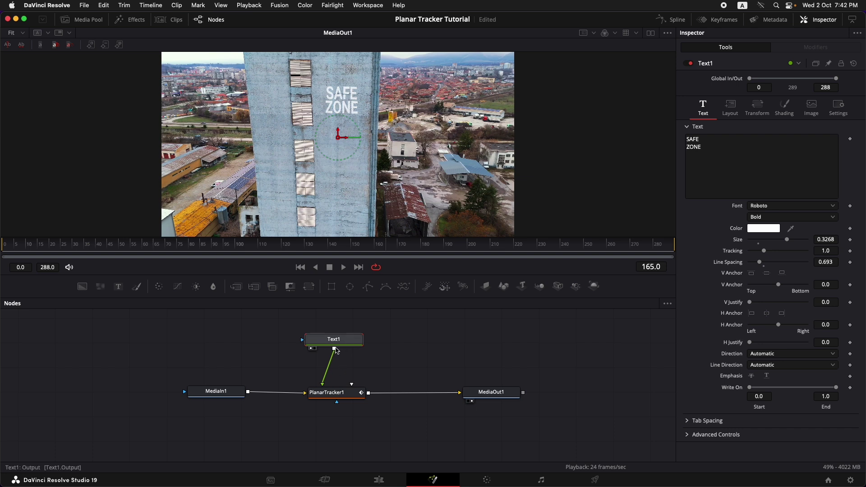
# Move the Text1 node left and disconnect it from the tracker
pyautogui.moveTo(334, 346)
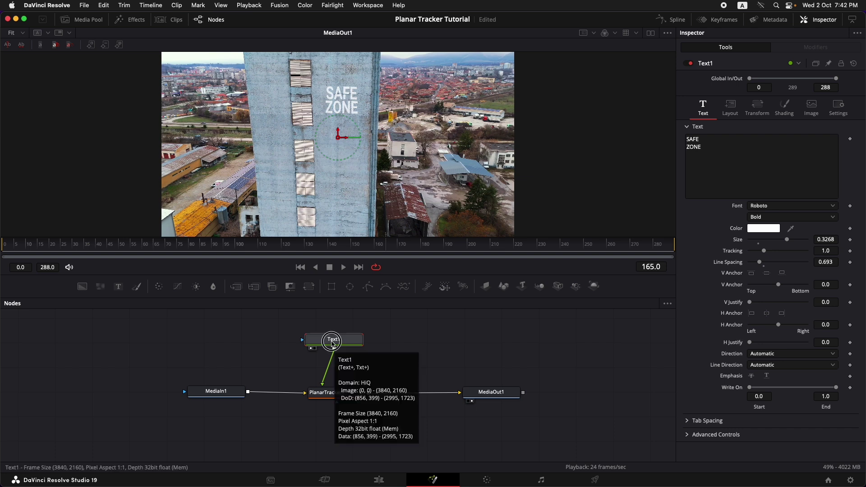
pyautogui.moveTo(334, 345); pyautogui.dragTo(314, 341)
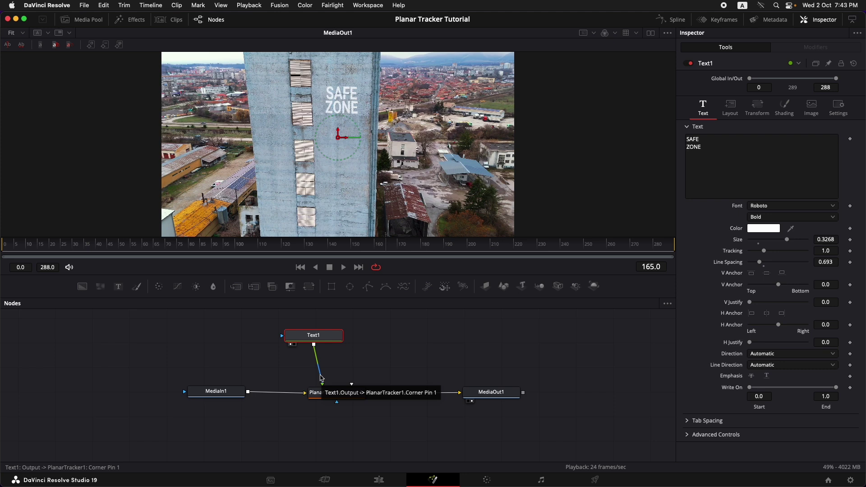
pyautogui.moveTo(321, 379); pyautogui.dragTo(243, 323)
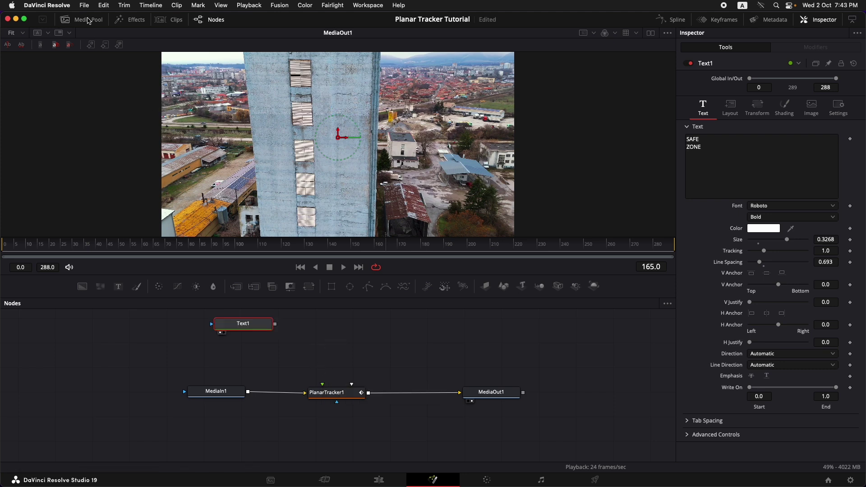
# Add Rain girl vector.png from the Media Pool to the node graph
pyautogui.click(83, 19)
pyautogui.moveTo(153, 183); pyautogui.dragTo(345, 344)
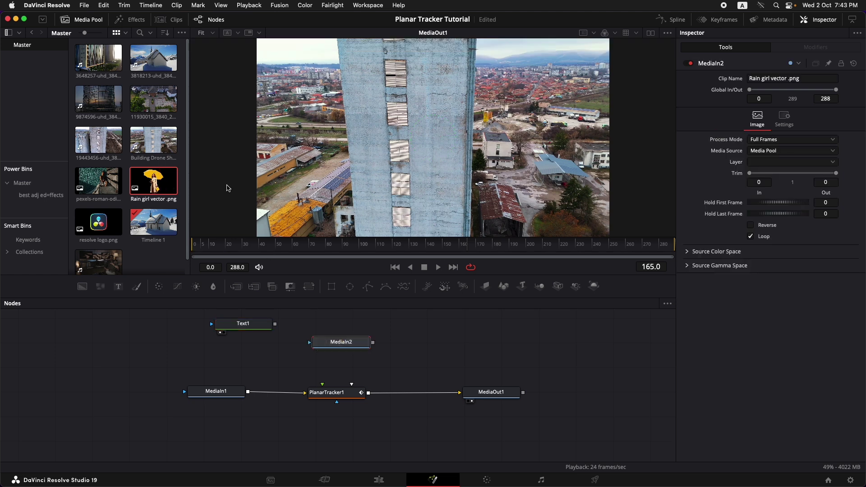
pyautogui.click(84, 22)
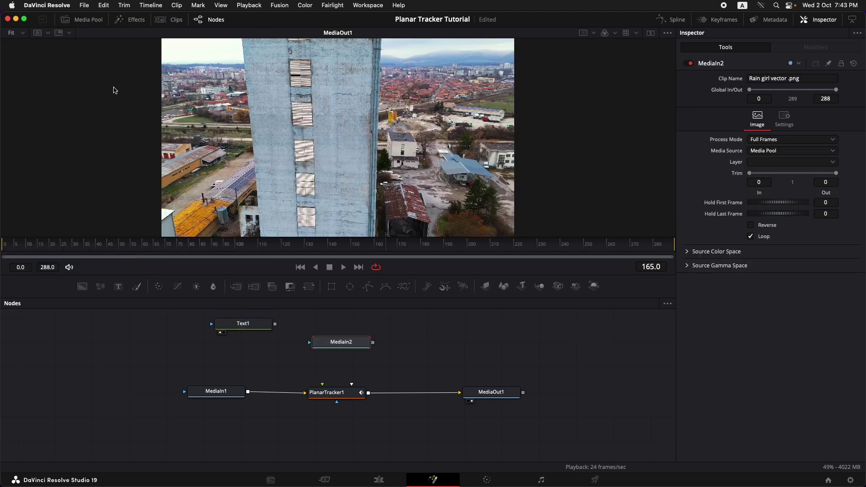
# Rename the new MediaIn2 node to 'girlpng' and connect its output to PlanarTracker1
pyautogui.rightClick(356, 344)
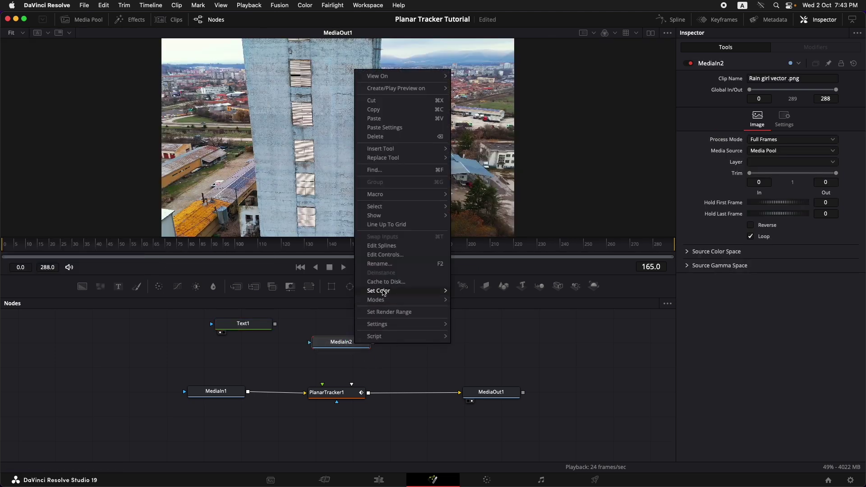
pyautogui.click(380, 264)
pyautogui.write('girlpng')
pyautogui.press('Return')
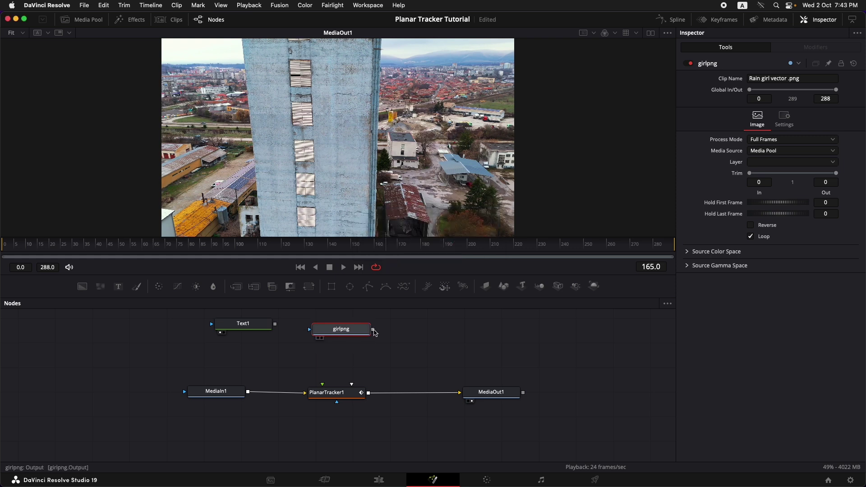
pyautogui.moveTo(374, 332); pyautogui.dragTo(322, 390)
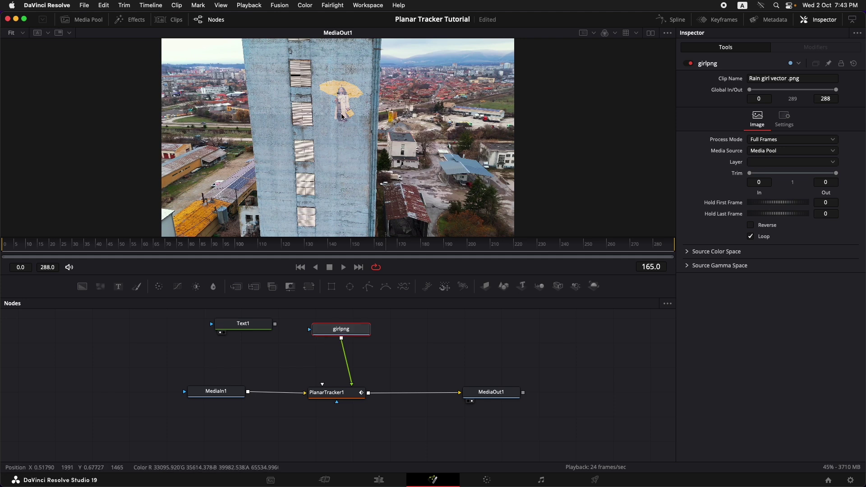
# Raise PlanarTracker1's top-left and top-right corner pins so the girl image stands taller
pyautogui.scroll(3, 345, 90)
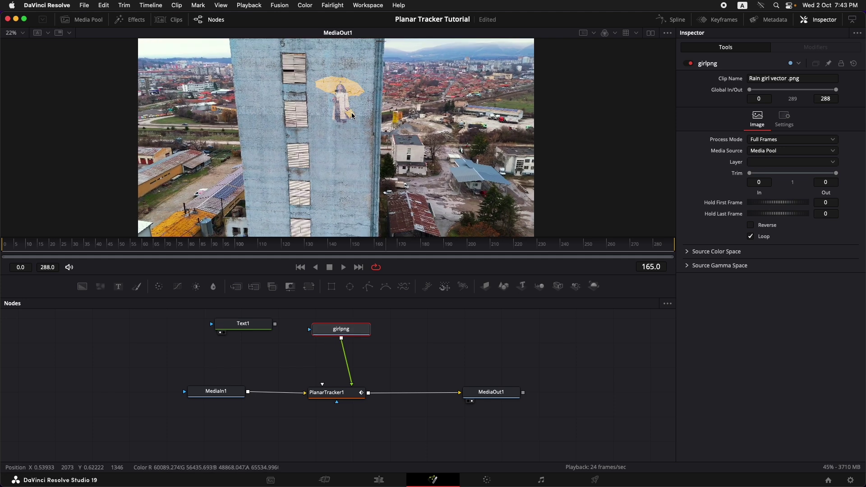
pyautogui.scroll(3, 356, 124)
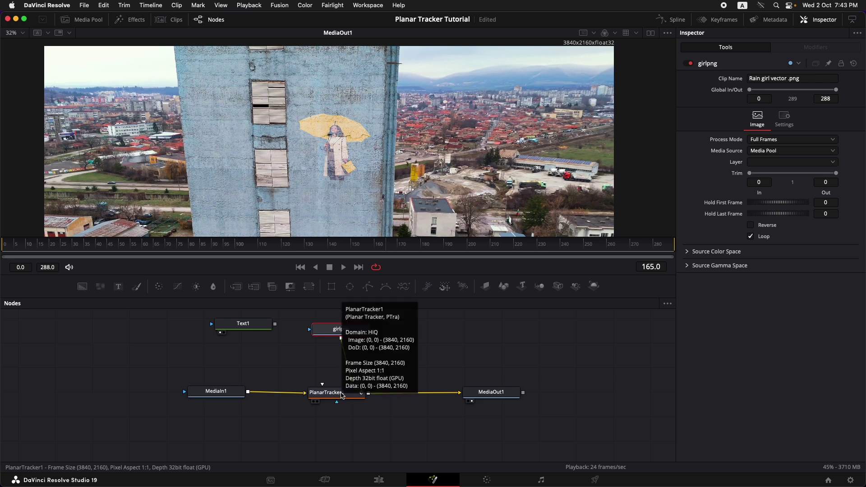
pyautogui.click(341, 394)
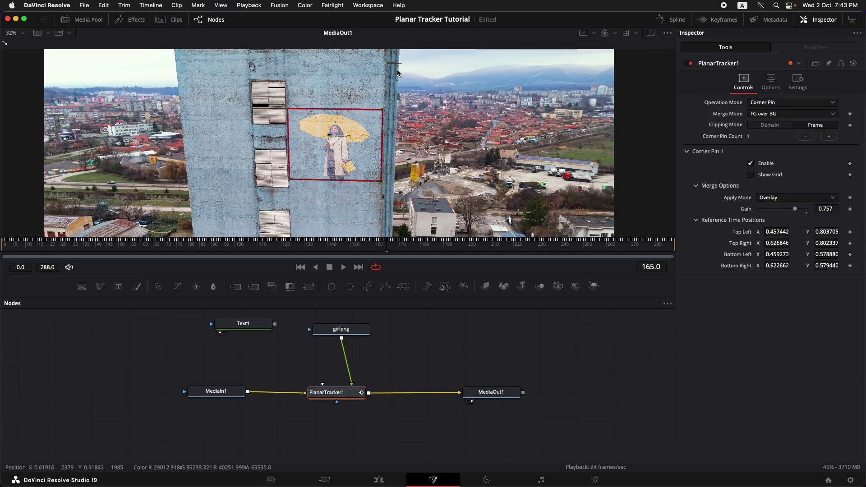
pyautogui.moveTo(383, 111); pyautogui.dragTo(384, 88)
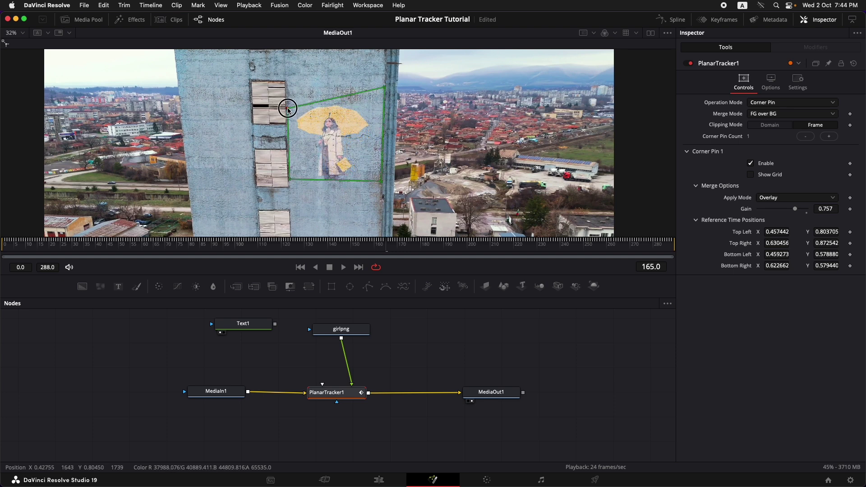
pyautogui.moveTo(288, 109); pyautogui.dragTo(286, 88)
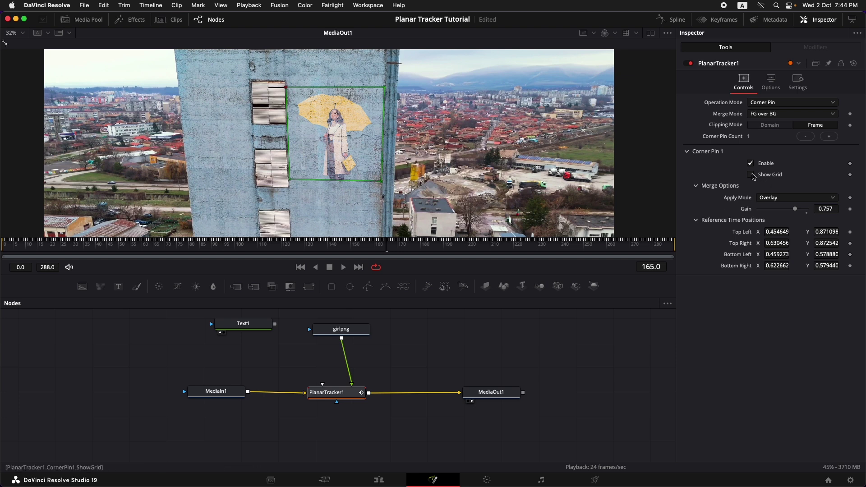
# With Show Grid on, fine-tune the top and bottom-right corners to the wall, then hide the grid
pyautogui.click(752, 175)
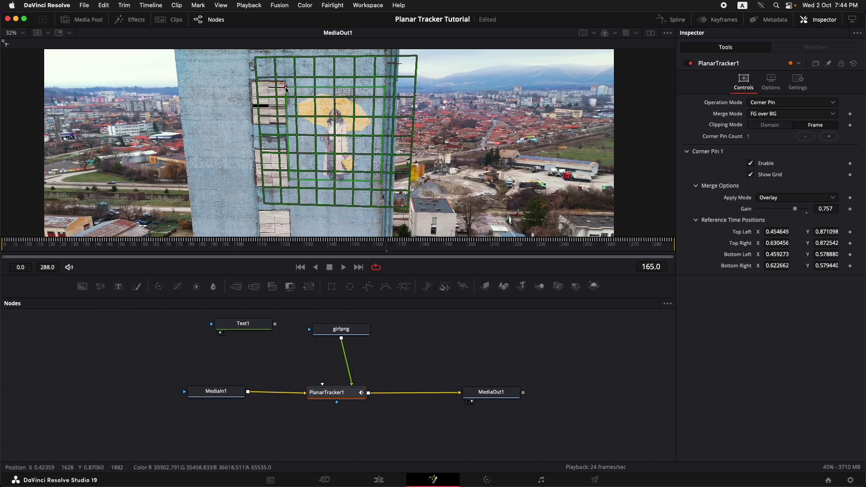
pyautogui.moveTo(286, 89); pyautogui.dragTo(285, 83)
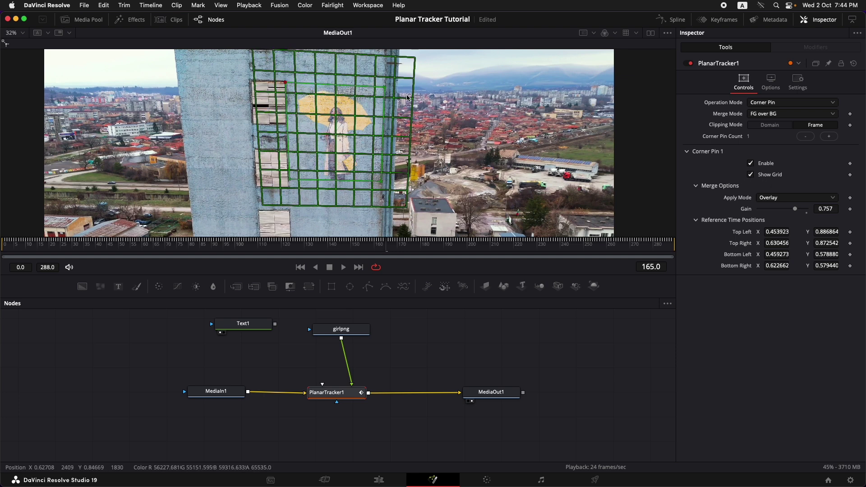
pyautogui.moveTo(386, 91); pyautogui.dragTo(387, 83)
pyautogui.moveTo(382, 183); pyautogui.dragTo(381, 184)
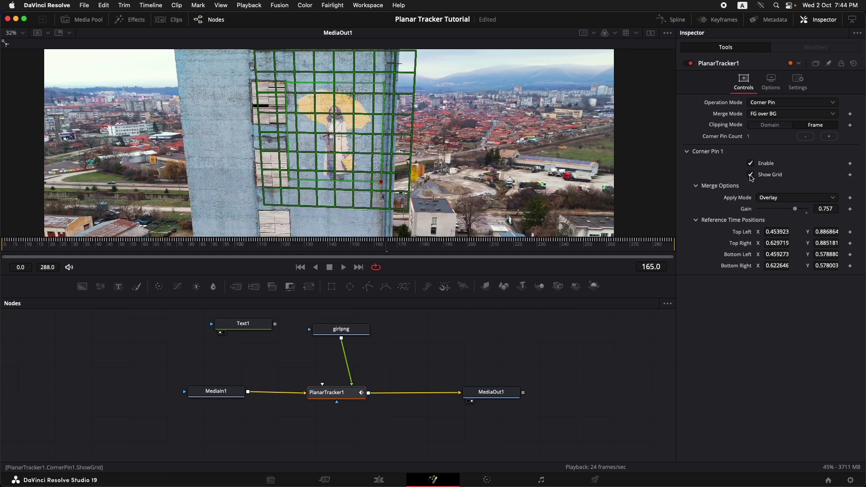
pyautogui.click(752, 175)
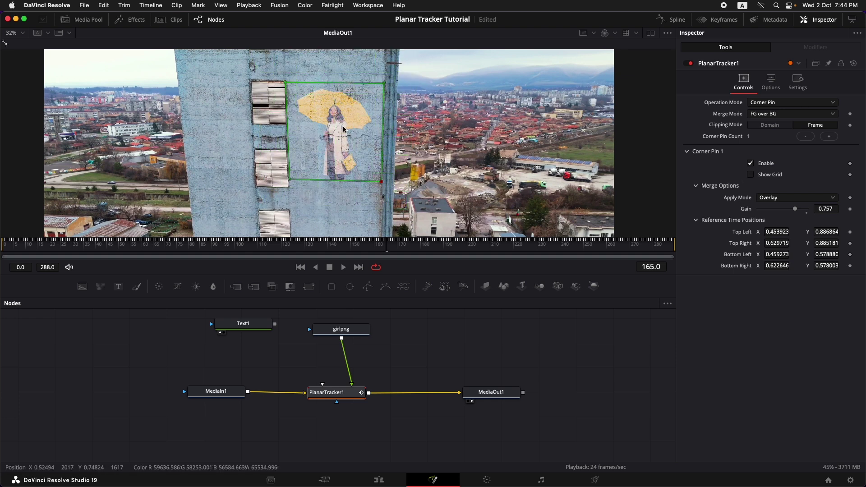
pyautogui.scroll(2, 339, 140)
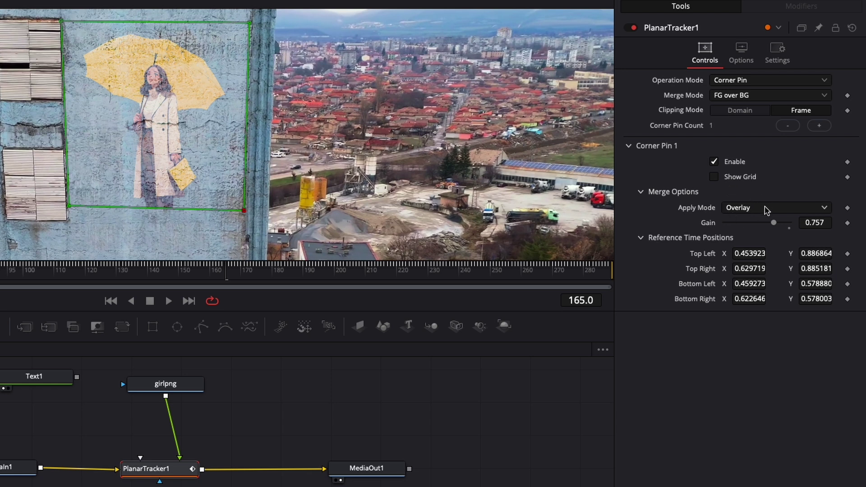
# Set PlanarTracker1's apply mode to Multiply, lower gain to 0.664, and scrub back to check tracking
pyautogui.click(766, 209)
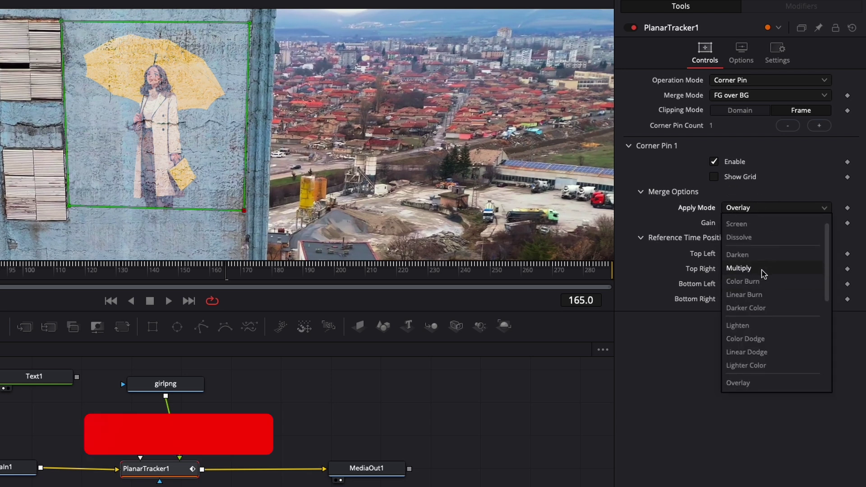
pyautogui.click(763, 269)
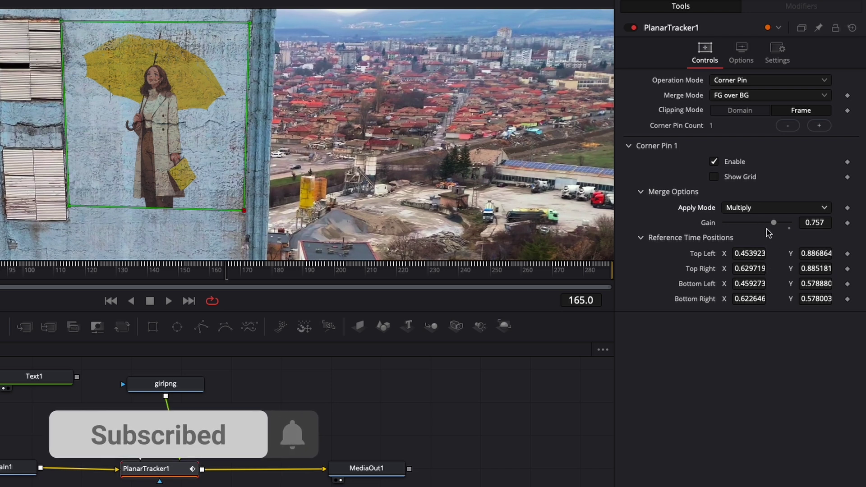
pyautogui.click(790, 228)
pyautogui.moveTo(788, 227); pyautogui.dragTo(767, 225)
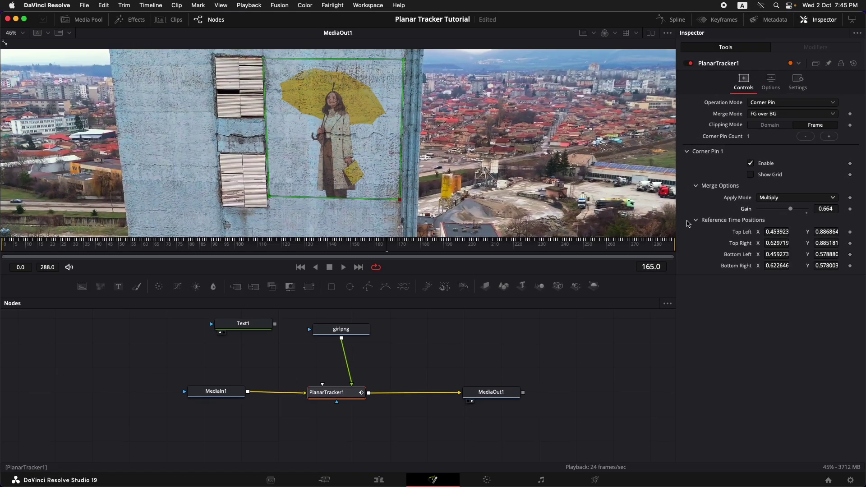
pyautogui.moveTo(199, 244); pyautogui.dragTo(401, 245)
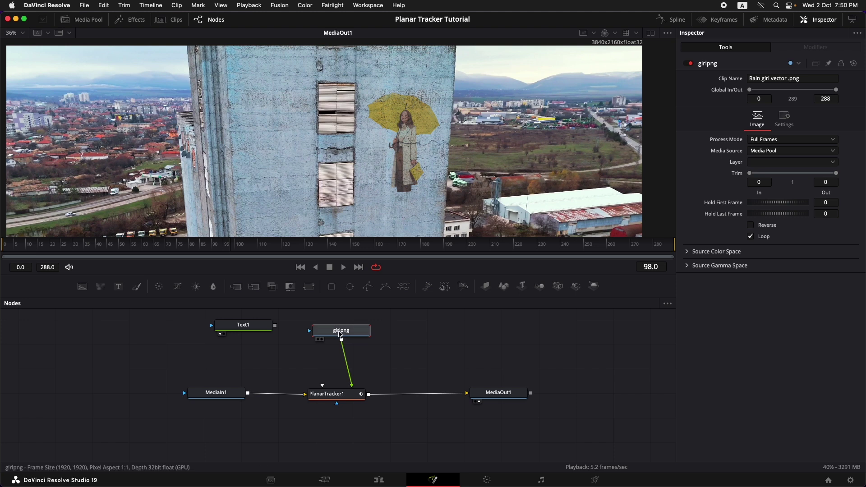
# Insert a Transform node under girlpng with Size 1.13 and Center X 0.518
pyautogui.moveTo(340, 334); pyautogui.dragTo(350, 334)
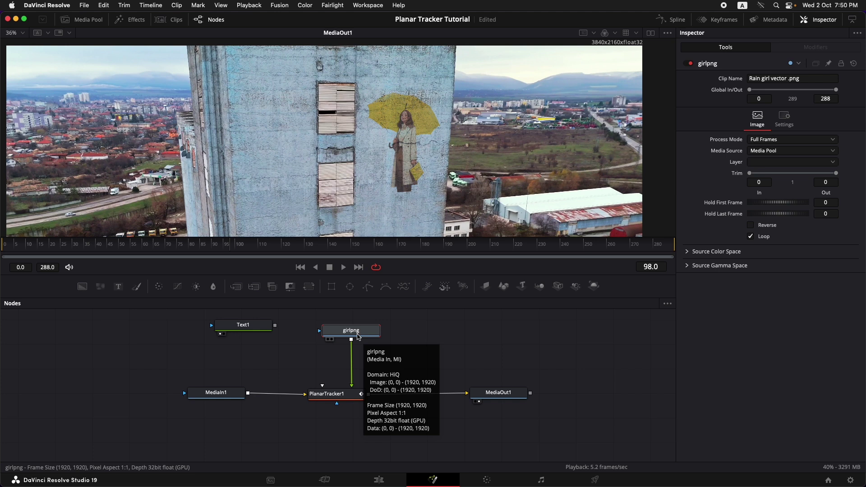
pyautogui.hotkey('shift', 'space')
pyautogui.write('transform')
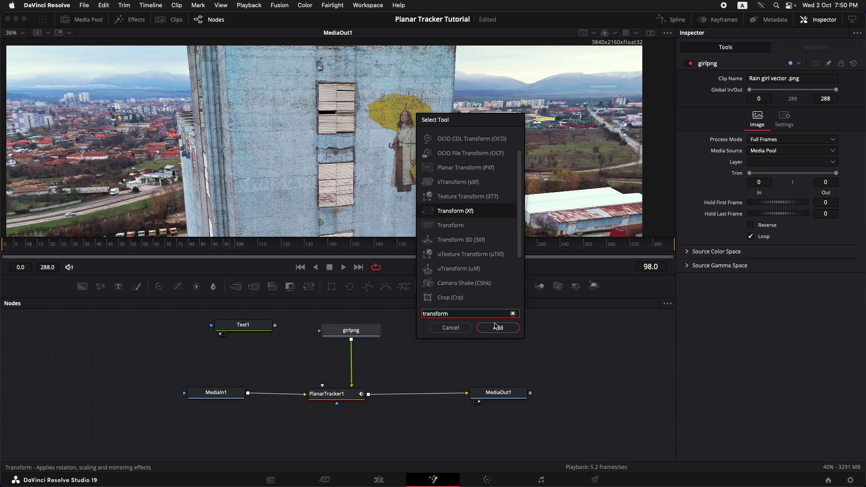
pyautogui.click(498, 328)
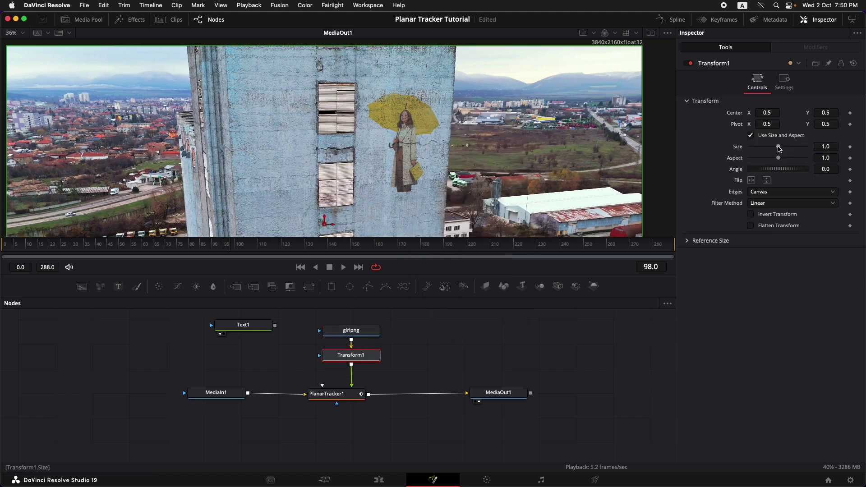
pyautogui.moveTo(779, 148)
pyautogui.mouseDown()
pyautogui.moveTo(787, 149)
pyautogui.moveTo(779, 148)
pyautogui.mouseUp()
pyautogui.moveTo(768, 114)
pyautogui.mouseDown()
pyautogui.moveTo(687, 108)
pyautogui.moveTo(777, 116)
pyautogui.mouseUp()
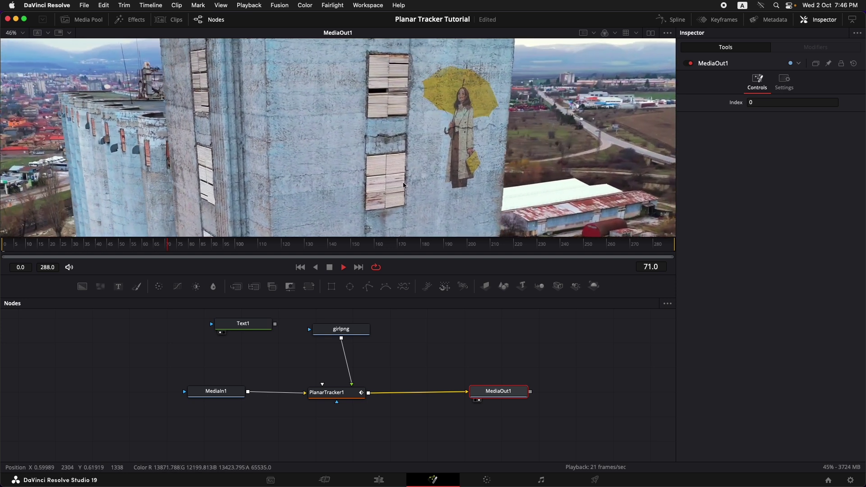
# Stop playback and enable Motion Blur in PlanarTracker1's Settings tab
pyautogui.press('space')
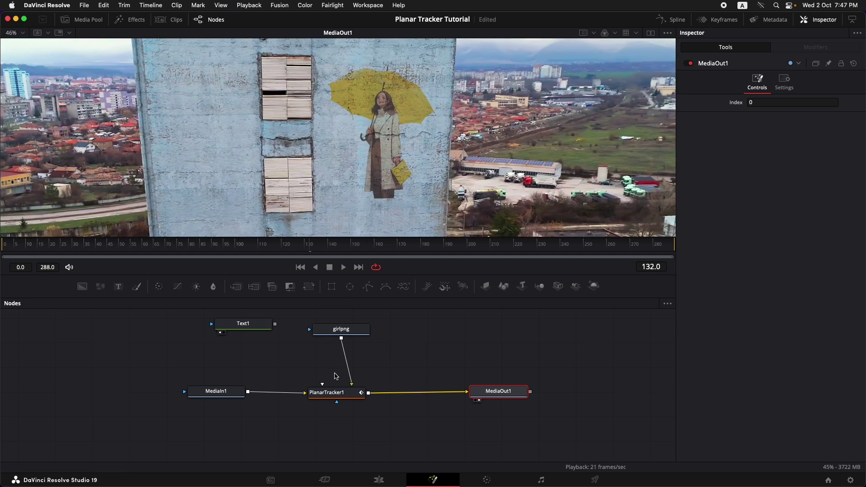
pyautogui.click(335, 396)
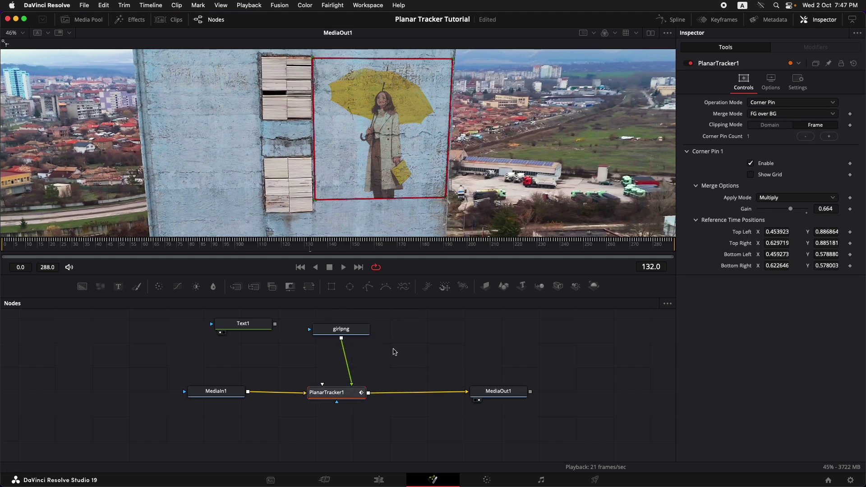
pyautogui.click(798, 84)
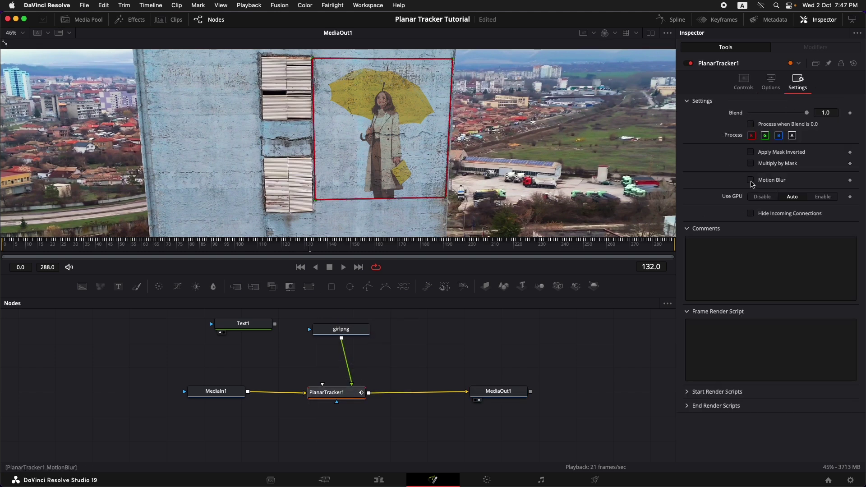
pyautogui.click(752, 181)
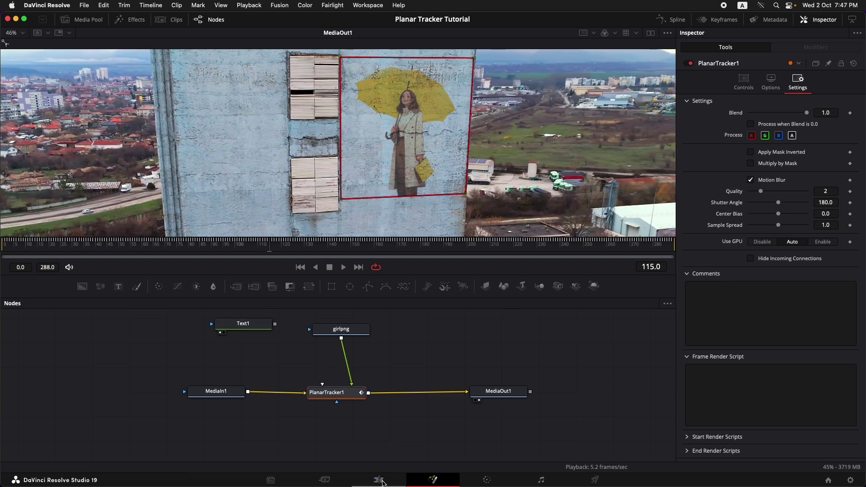
# Switch to the Edit page, move the playhead back, and set Playback > Render Cache to Smart
pyautogui.click(379, 481)
pyautogui.click(440, 292)
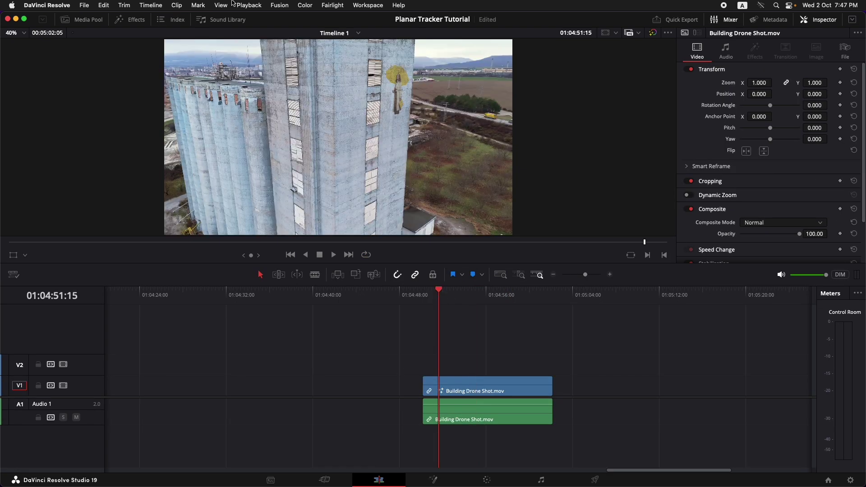
pyautogui.click(249, 5)
pyautogui.moveTo(291, 57)
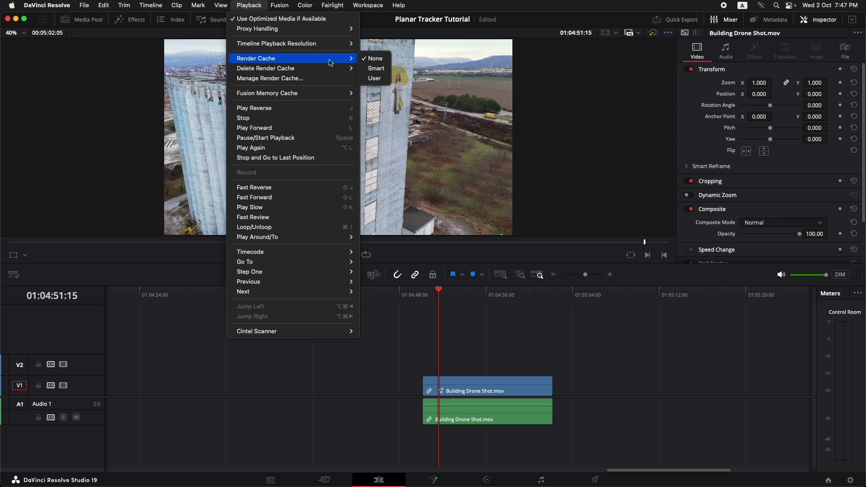
pyautogui.click(376, 71)
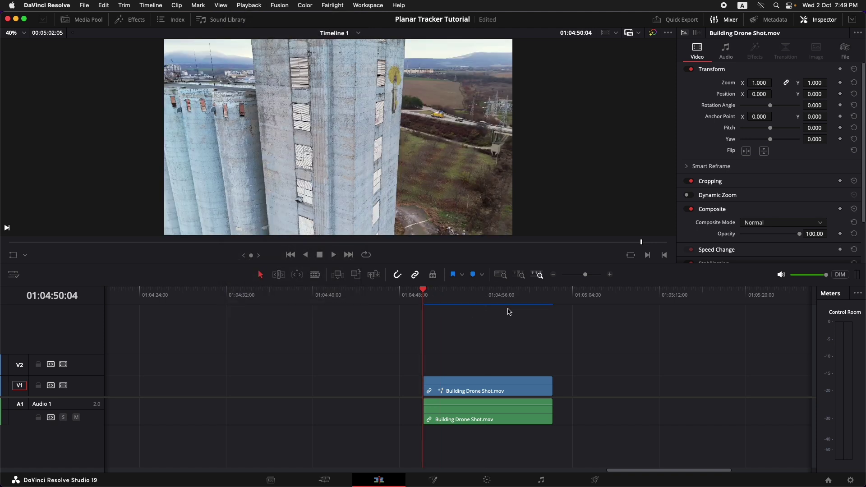